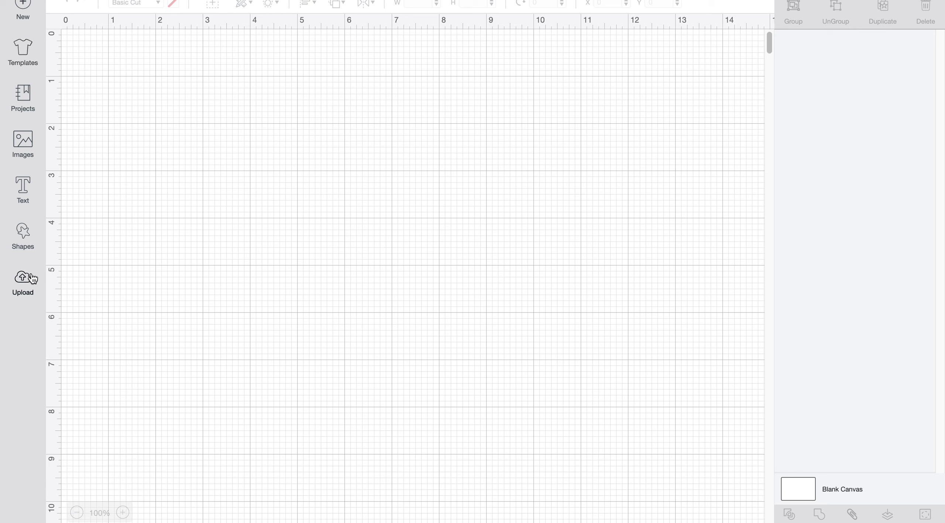
left_click(27, 238)
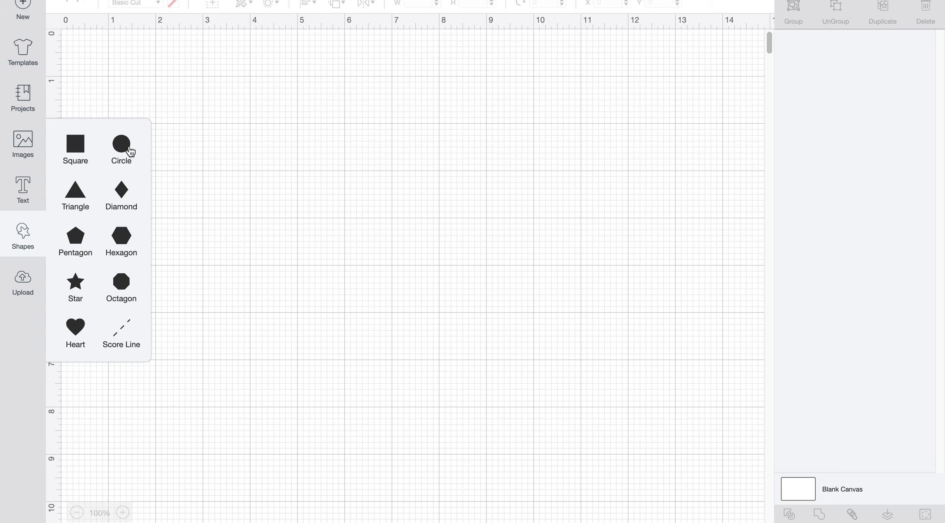
left_click_drag(207, 126, 317, 169)
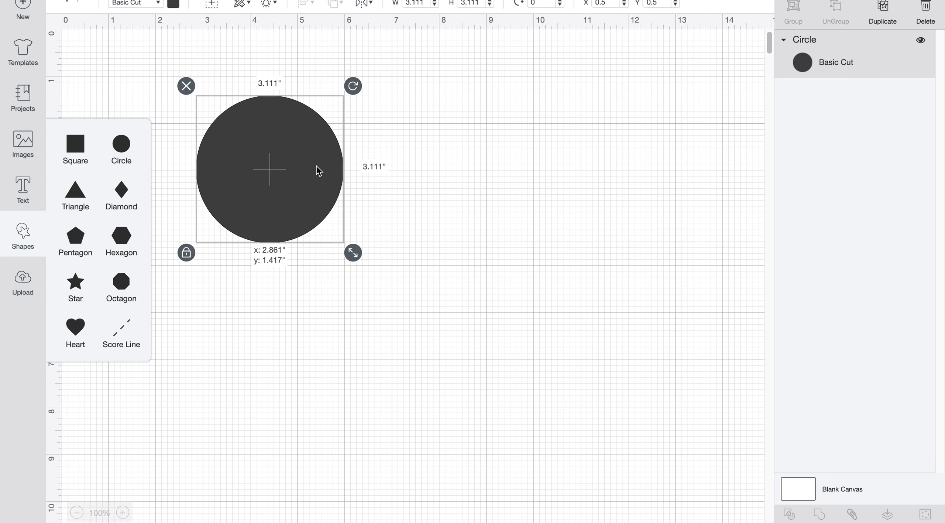
left_click(187, 88)
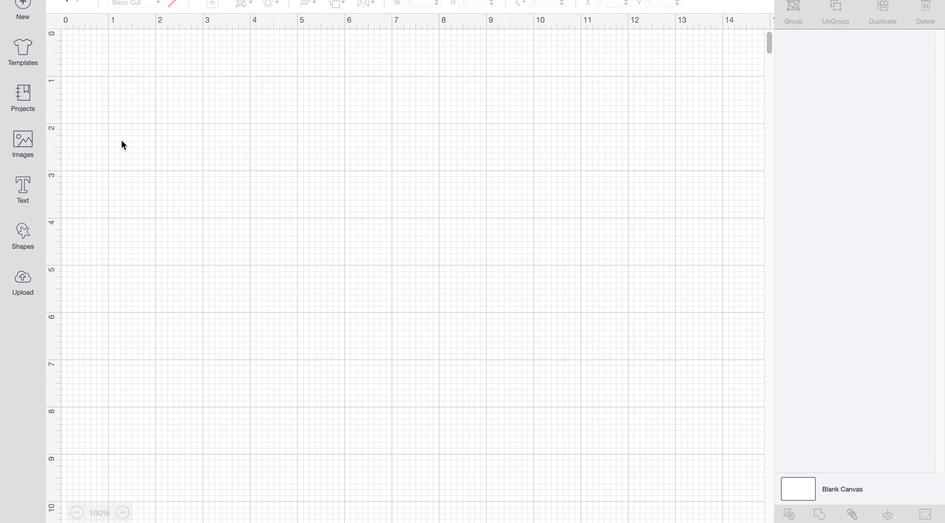
Step: Add a square shape to the canvas and place it at about X 2.7 in, Y 1.9 in
left_click(20, 237)
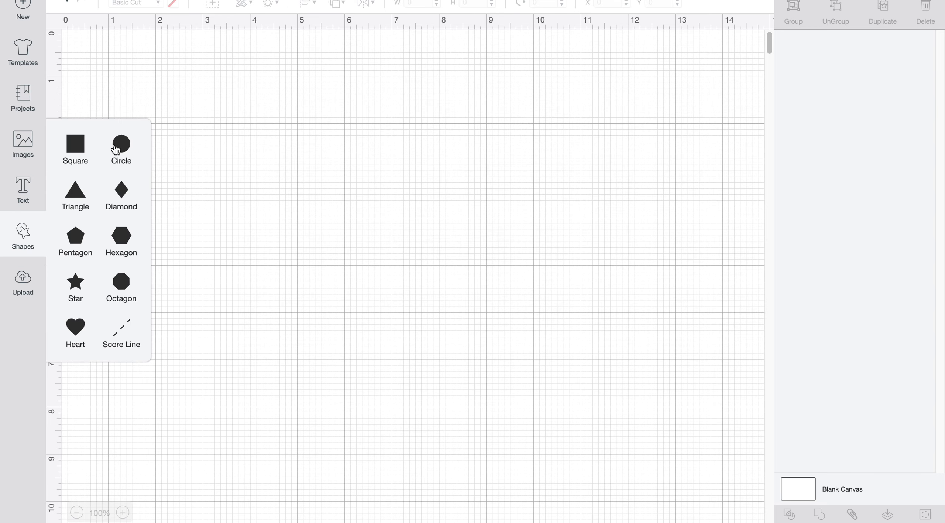
left_click(76, 144)
left_click_drag(99, 194, 203, 263)
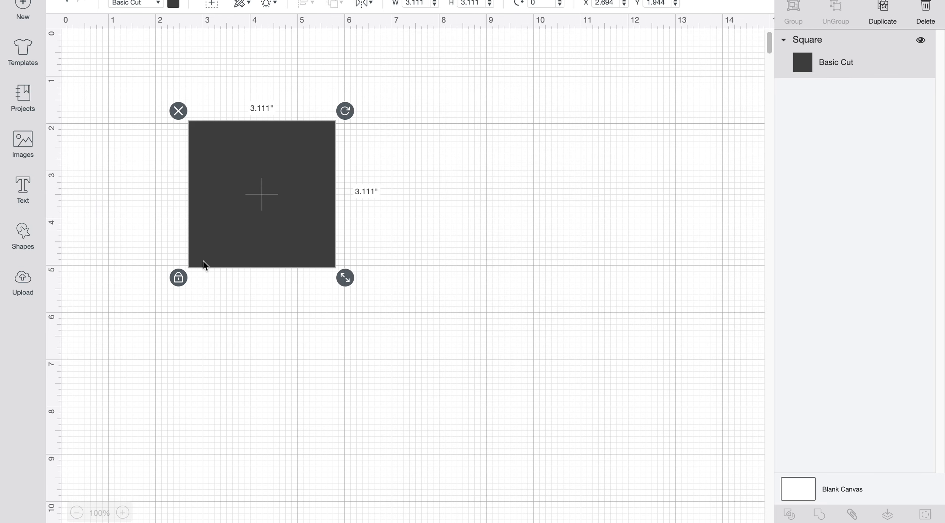
Step: Unlock the square's proportions, stretch it to about 9.2 by 2.6 in, and place it at about X 2.3, Y 3.1
left_click(178, 278)
left_click_drag(344, 277, 606, 273)
left_click_drag(493, 195, 496, 233)
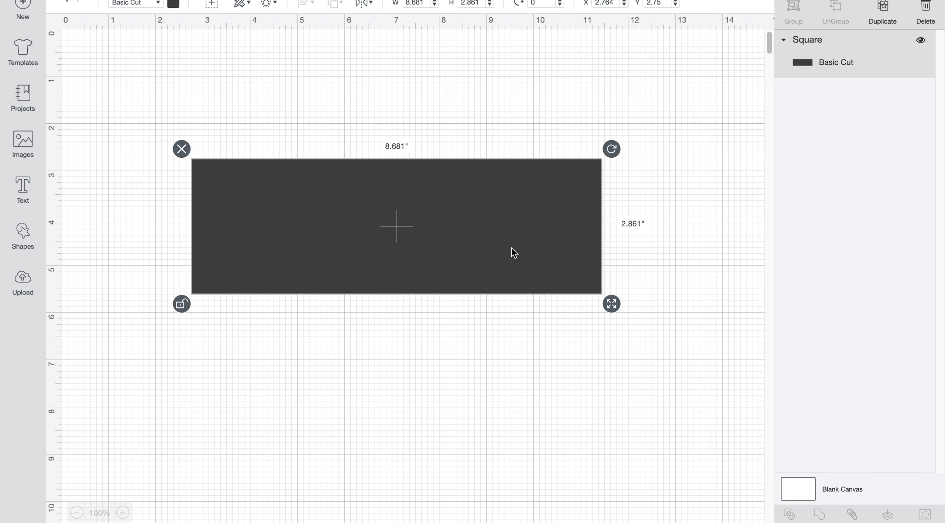
left_click_drag(613, 305, 639, 296)
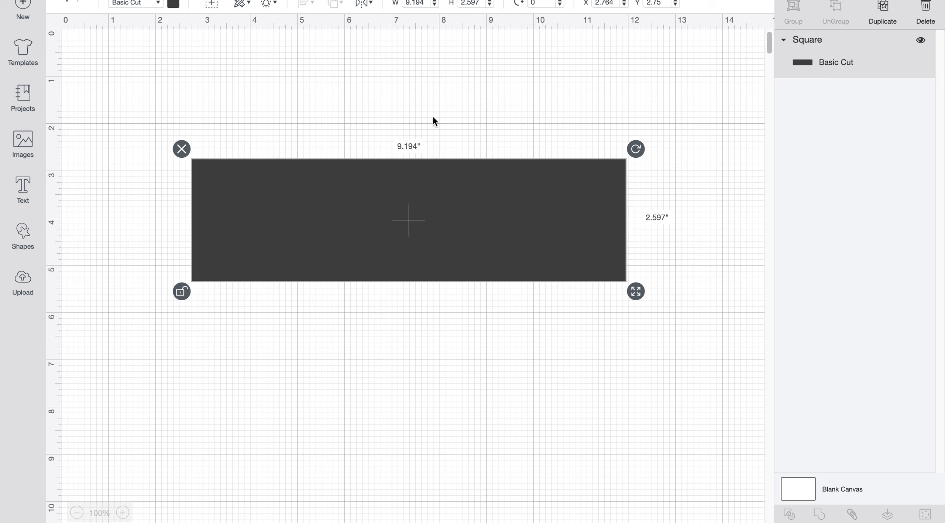
left_click_drag(411, 216, 387, 233)
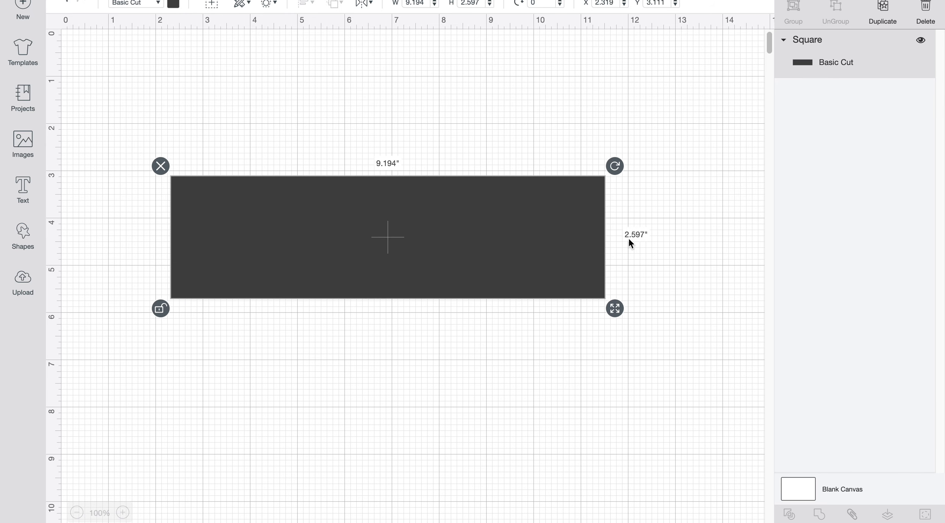
Step: Hide the canvas grid lines and leave the rectangle deselected
left_click(329, 96)
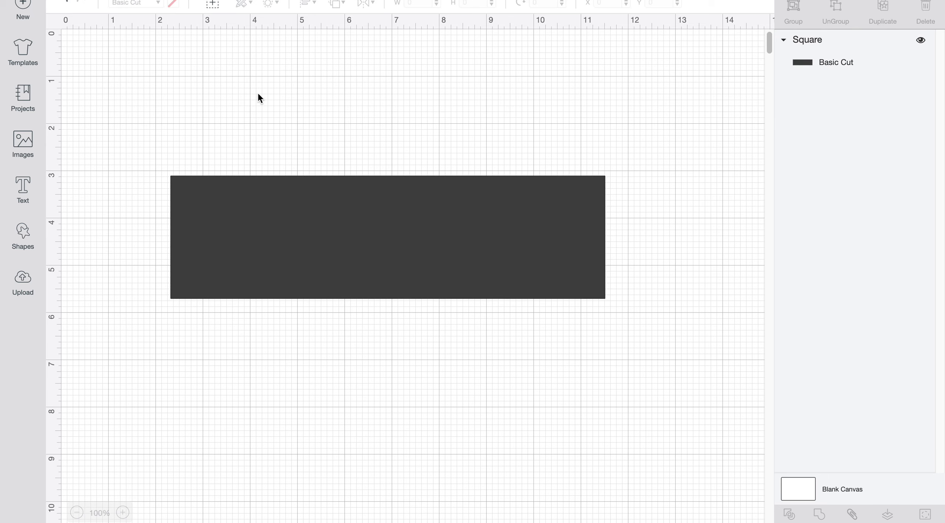
left_click(234, 218)
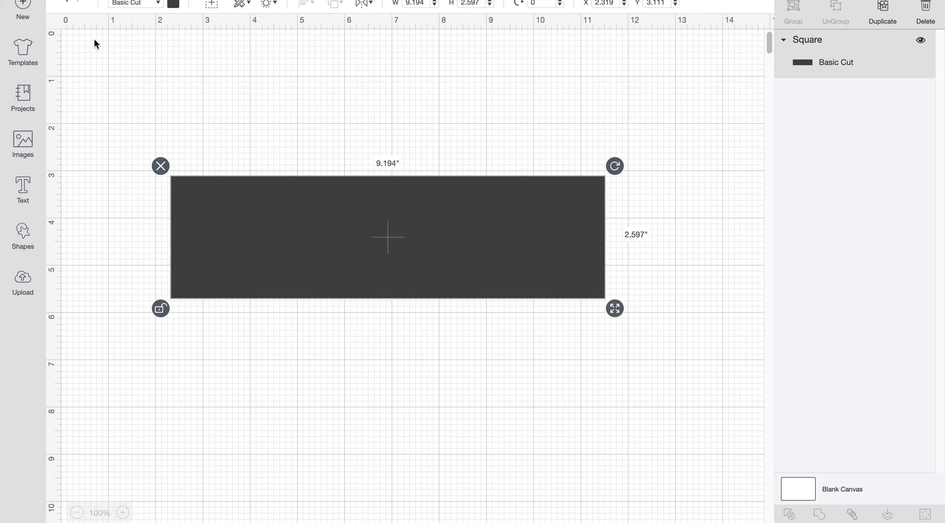
left_click(54, 22)
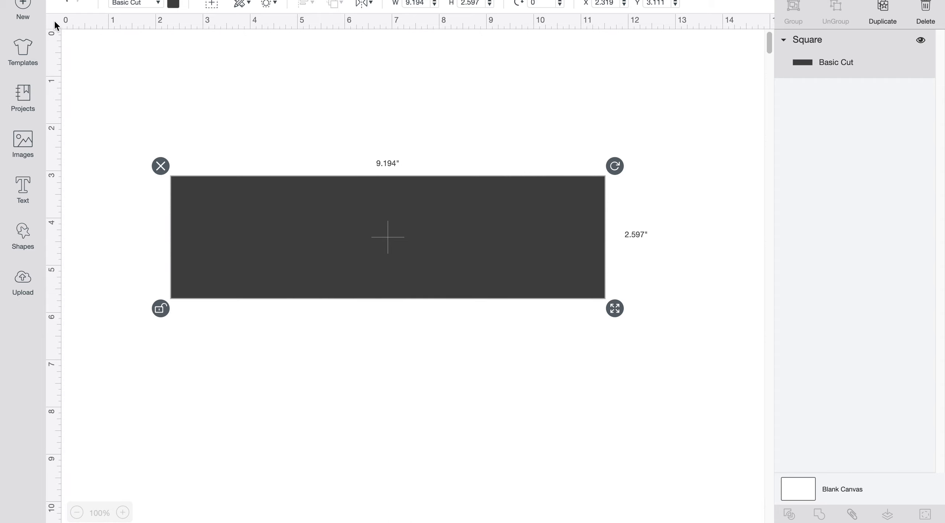
left_click(247, 111)
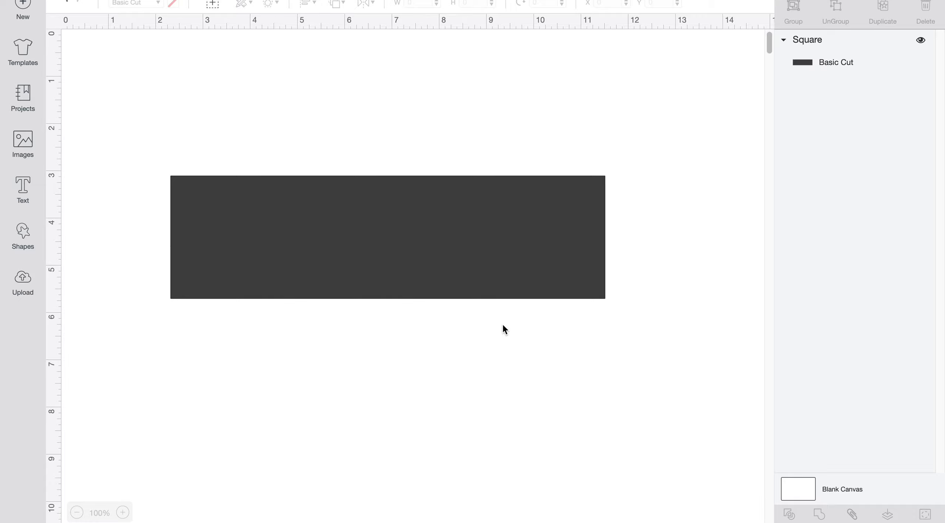
Step: Take a screenshot of the full screen and open it for markup
mouse_move(465, 515)
key("super+shift+3")
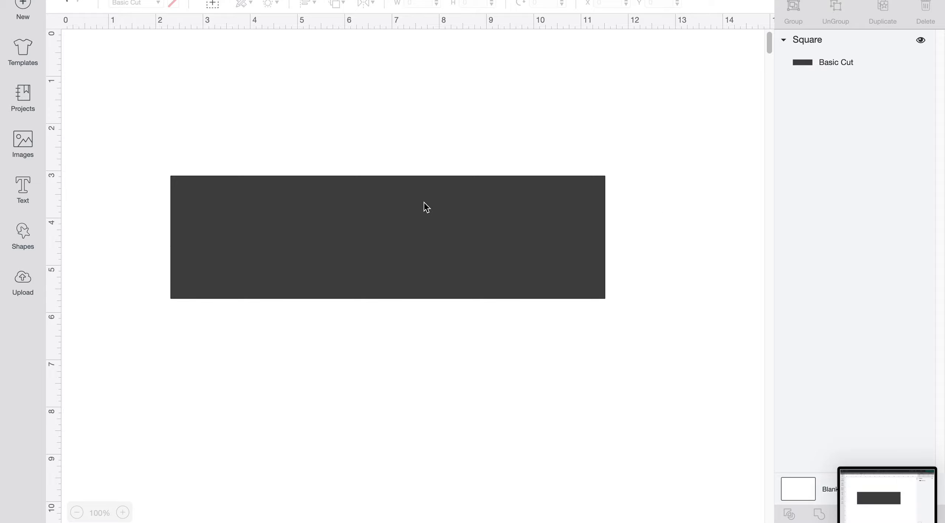
left_click(868, 485)
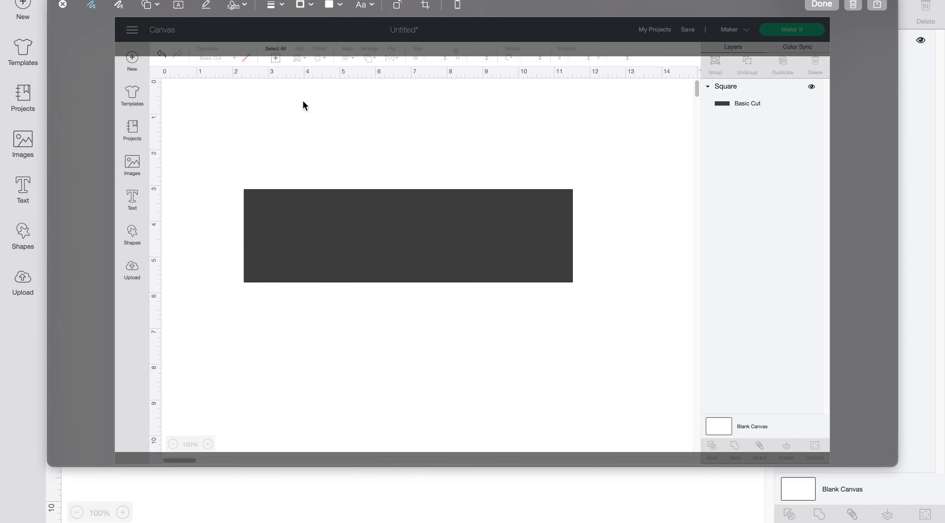
Step: Crop the screenshot to the dark rectangle with a thin white margin around it and save the result
left_click(429, 7)
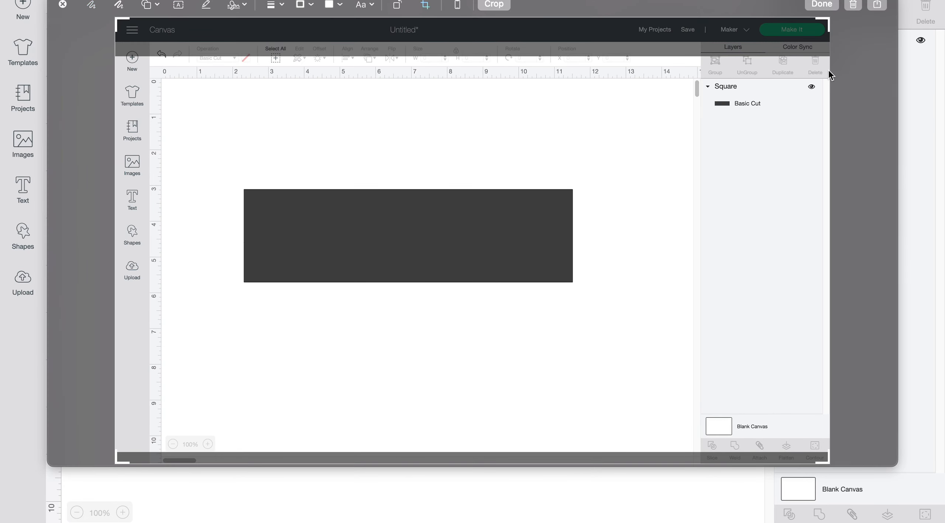
left_click_drag(829, 20, 578, 180)
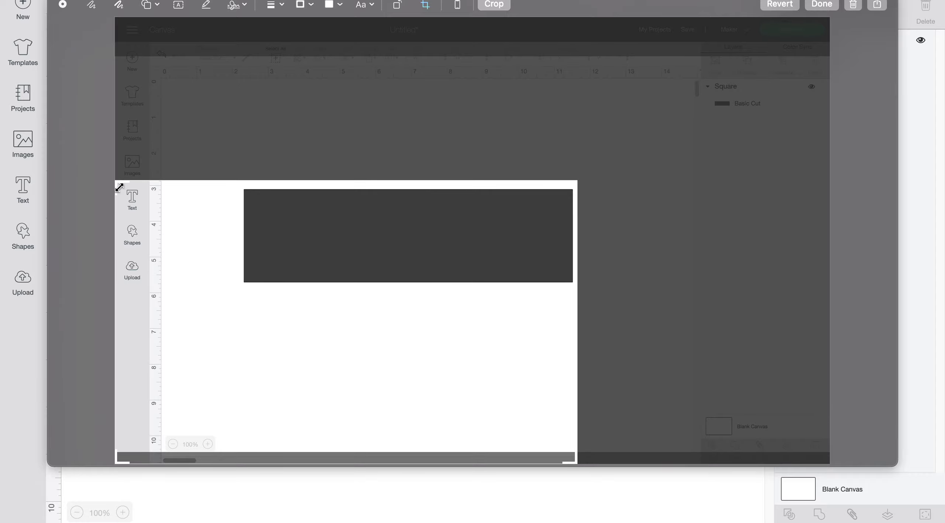
left_click_drag(116, 181, 239, 186)
left_click_drag(571, 461, 579, 289)
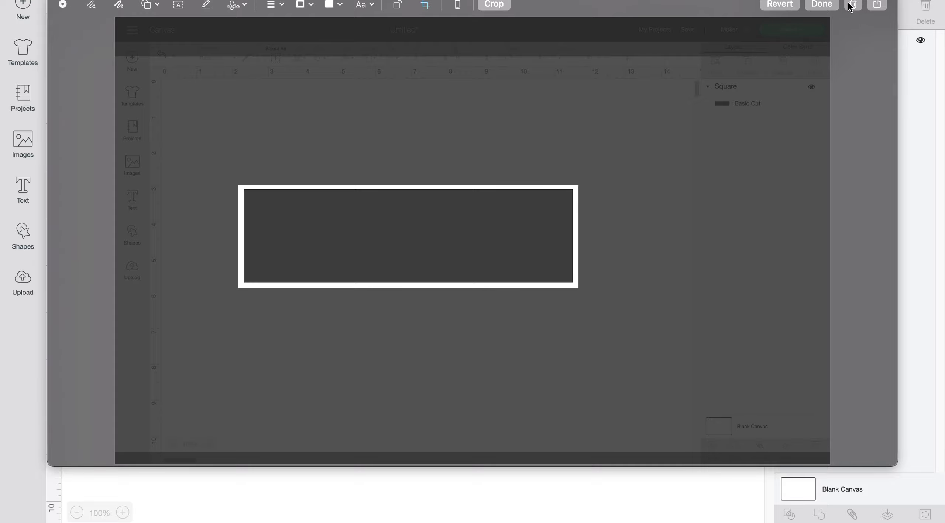
left_click(826, 7)
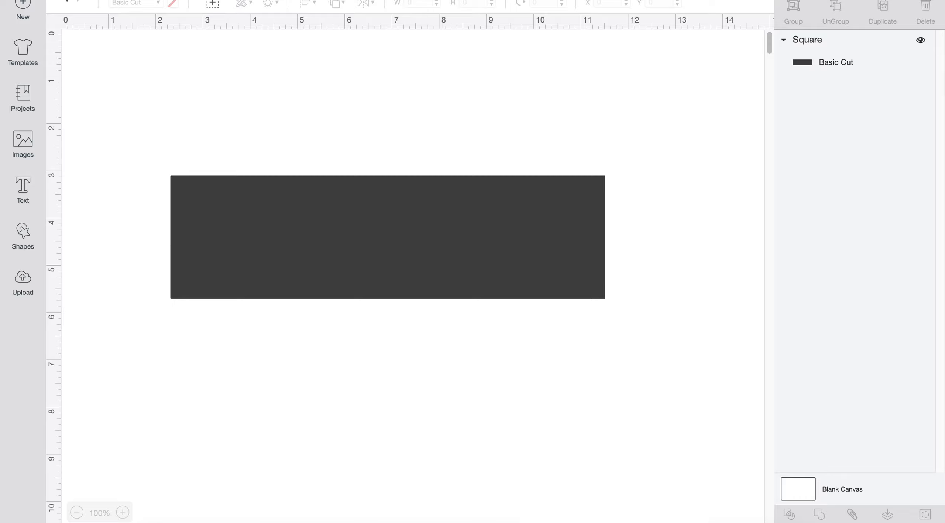
Step: Switch to Inkscape and move its window so the title bar and toolbars are fully on screen
mouse_move(570, 521)
mouse_move(604, 521)
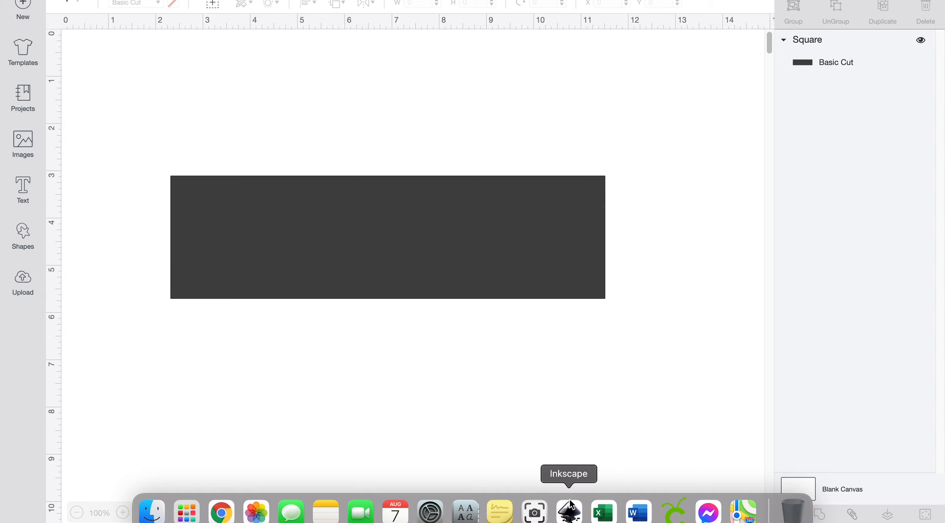
left_click(570, 510)
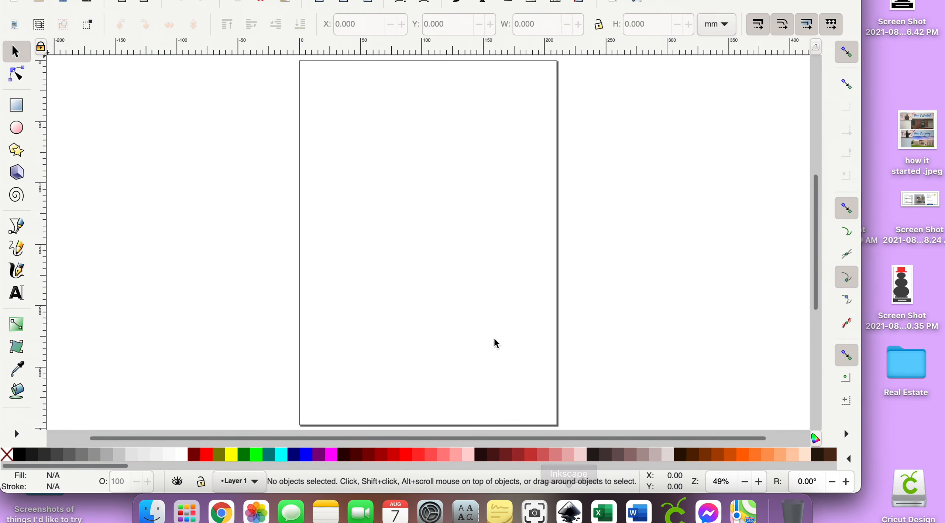
left_click_drag(214, 0, 231, 21)
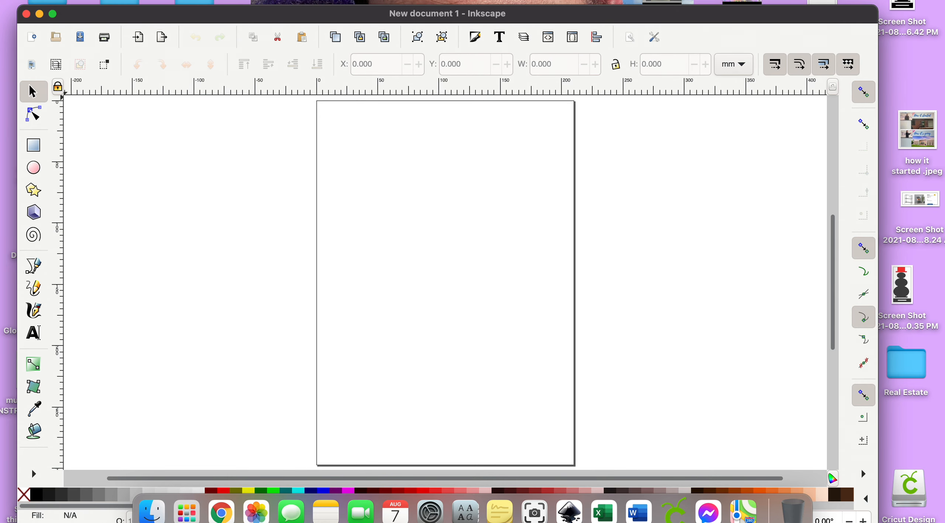
Step: Open "Screen Shot 2021-08-07 at 9.56.00 PM.png" from the Desktop with DPI from file and smooth rendering
left_click(91, 0)
left_click(113, 7)
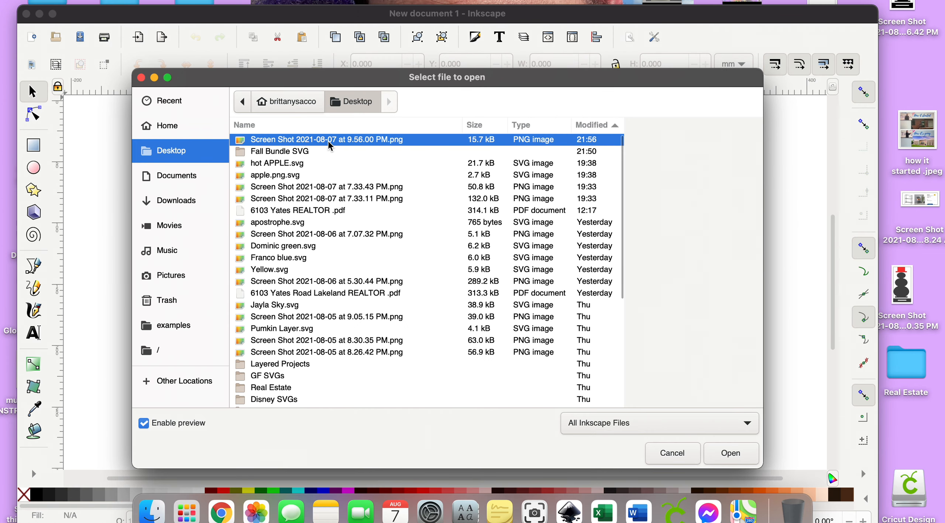
left_click(729, 452)
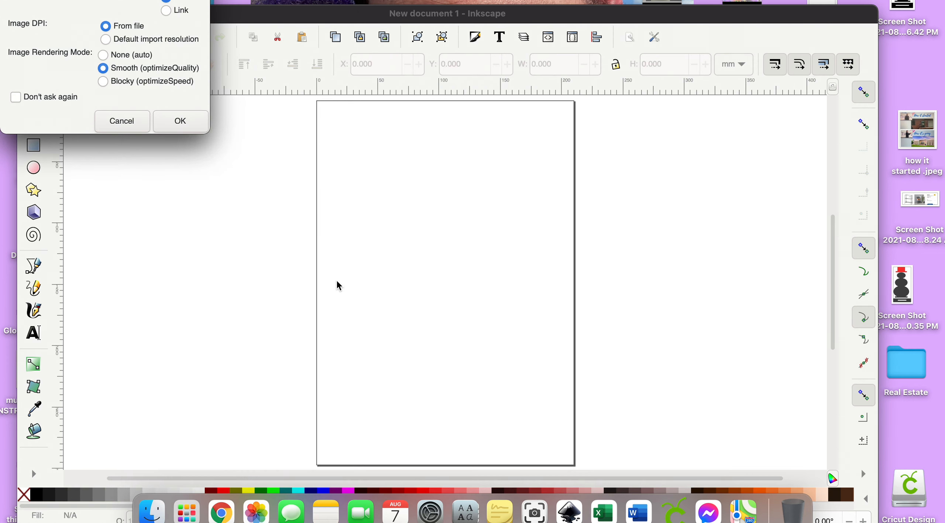
left_click(181, 122)
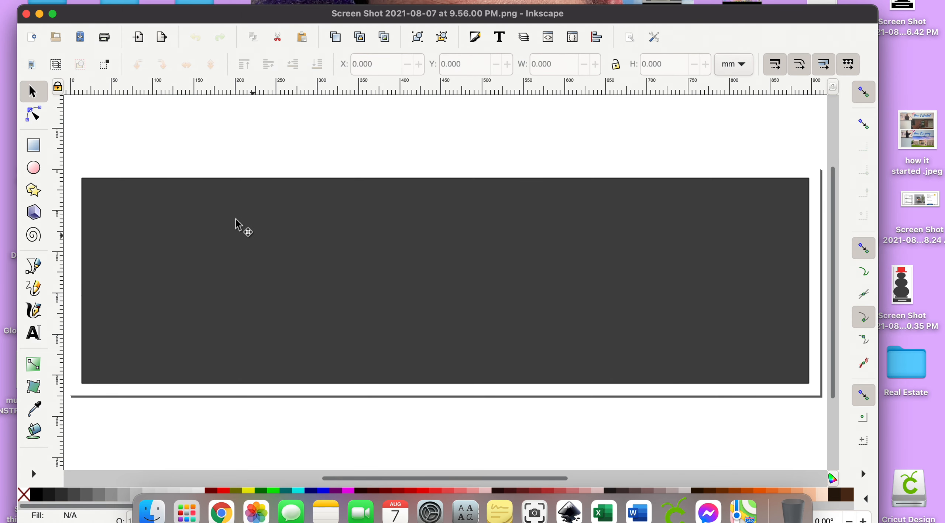
Step: Trace the screenshot image with Trace Bitmap as a single scan using brightness cutoff at threshold 0.450
left_click(212, 214)
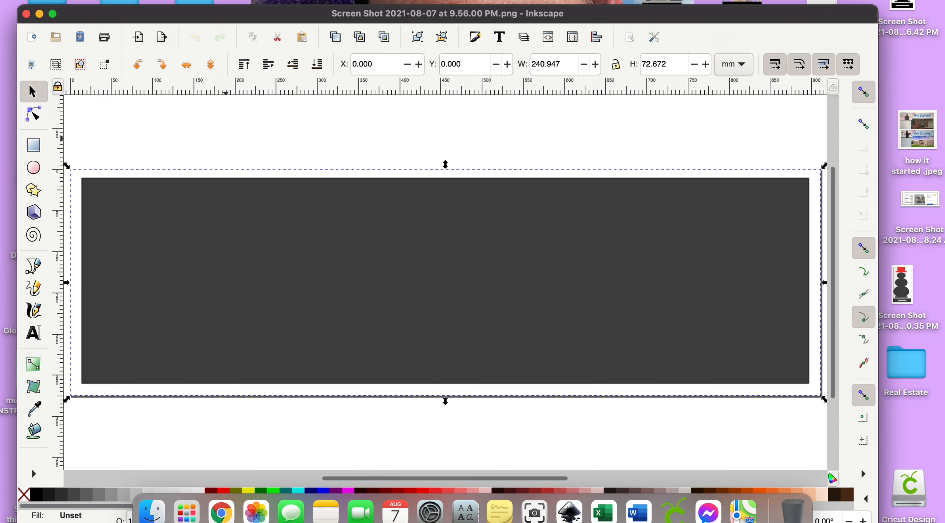
left_click(258, 0)
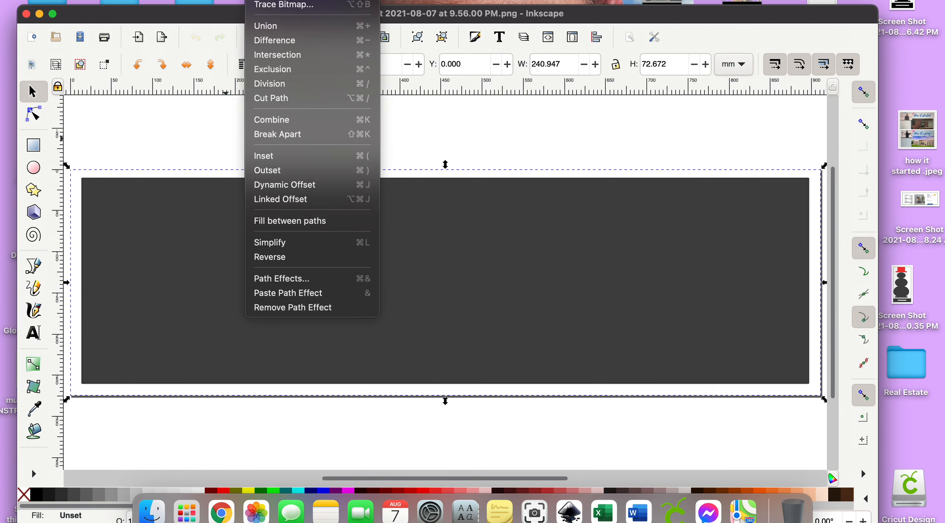
left_click(288, 5)
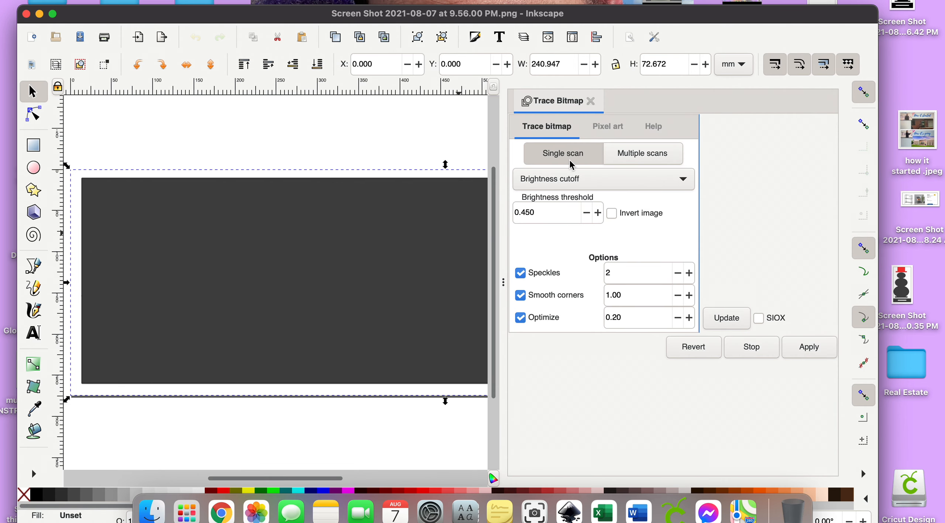
left_click(733, 323)
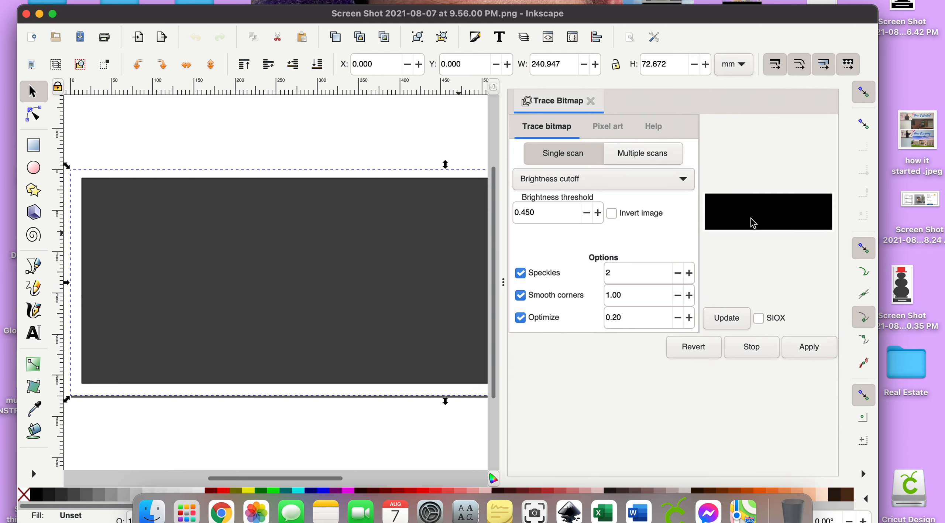
left_click(816, 352)
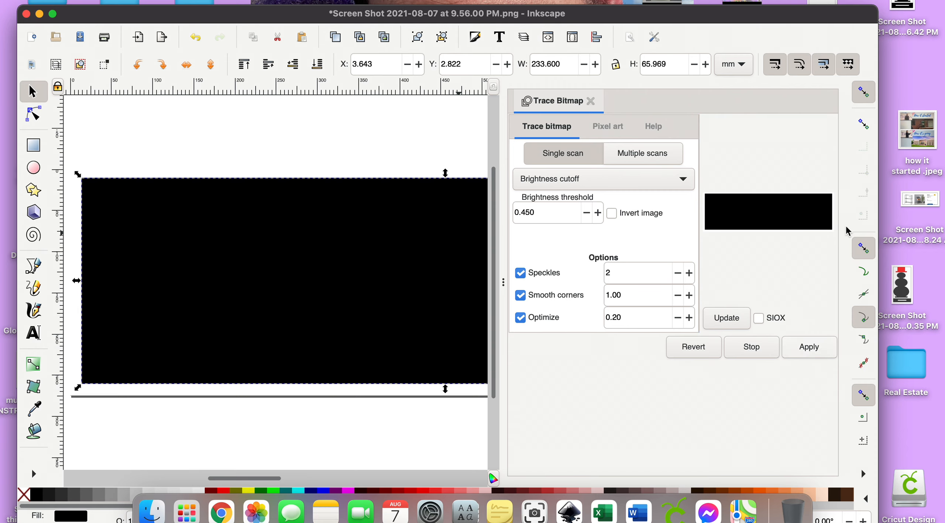
left_click(865, 95)
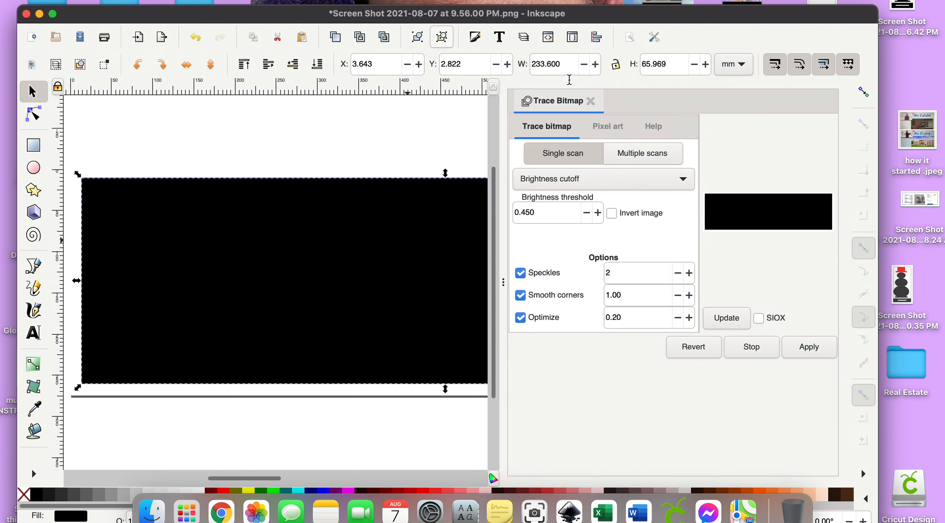
left_click(591, 101)
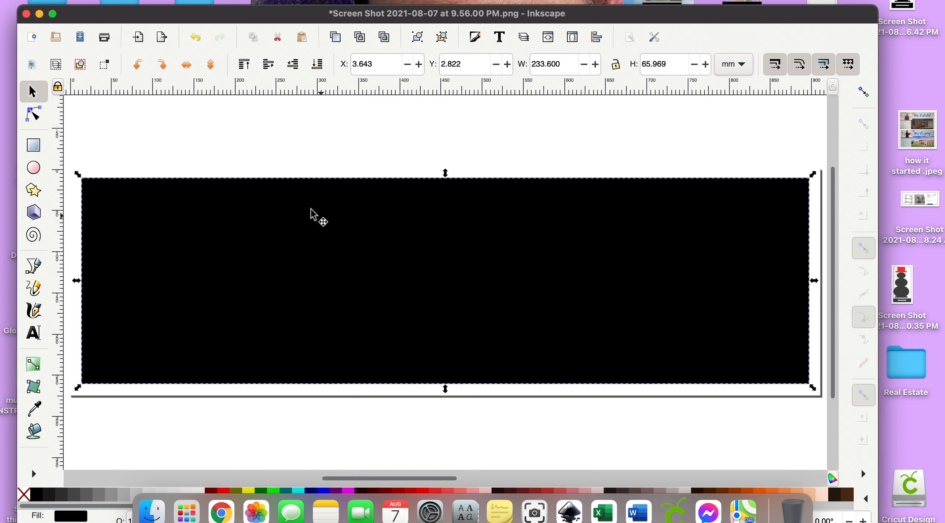
Step: Move the black trace off the original screenshot image, delete that image, and move the trace back up over the page
mouse_move(287, 207)
left_mouse_down()
mouse_move(318, 295)
mouse_move(318, 365)
left_mouse_up()
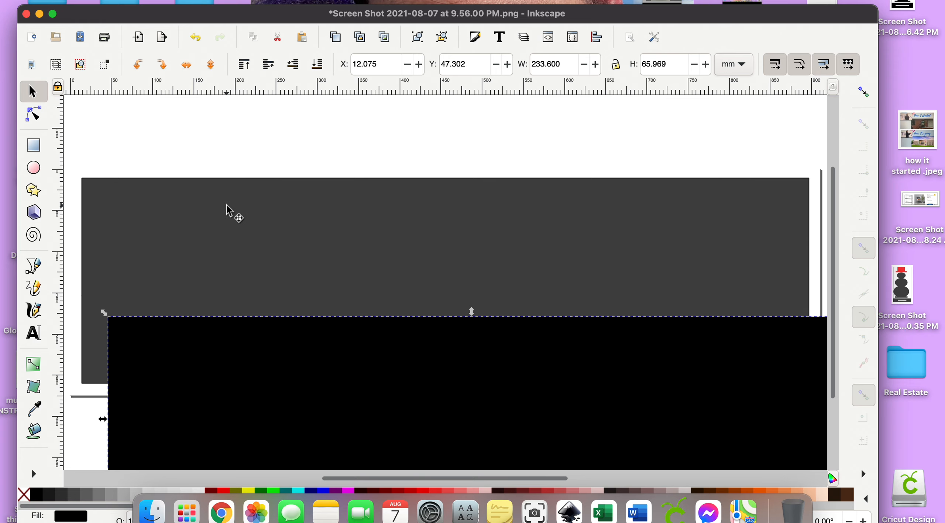
left_click(226, 203)
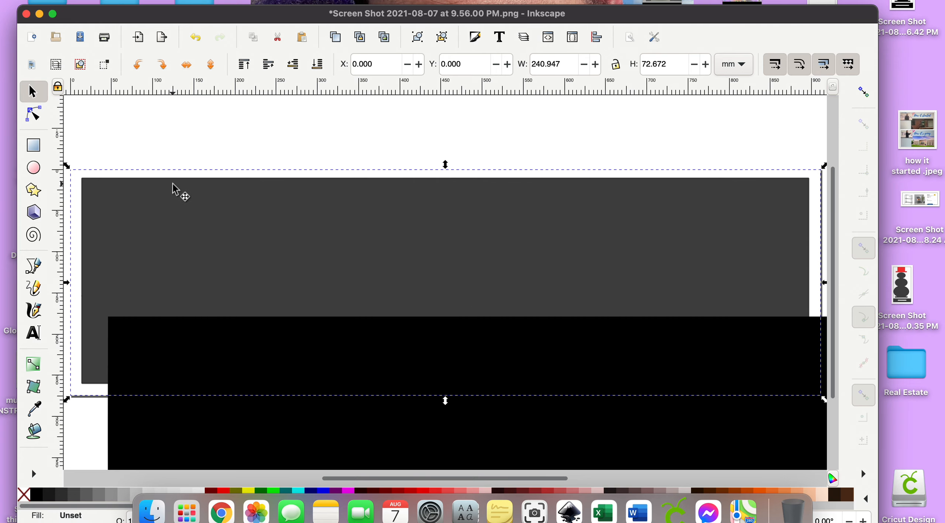
key("Delete")
left_click_drag(207, 323, 189, 152)
Step: Show the black trace's nodes and save the drawing to the Desktop as a Plain SVG named "rectangle or square for glowforge"
key("n")
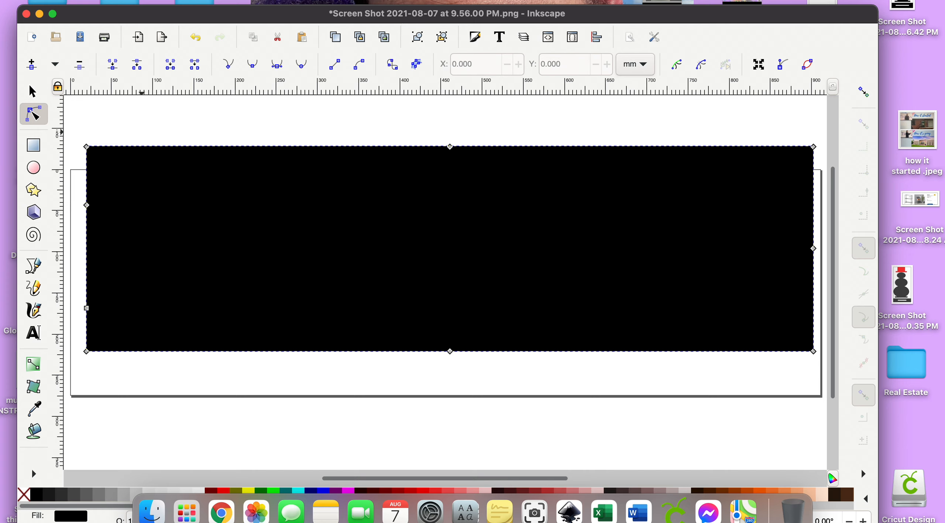
left_click(92, 0)
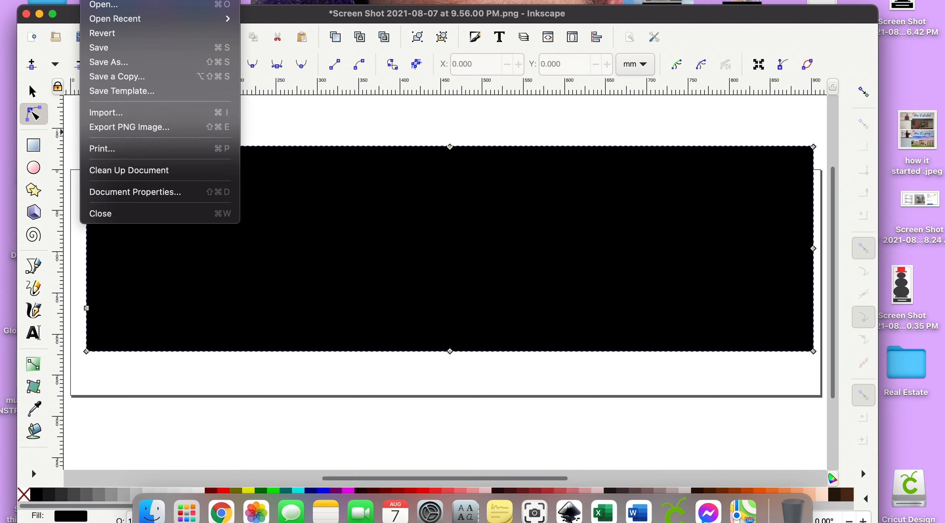
left_click(108, 62)
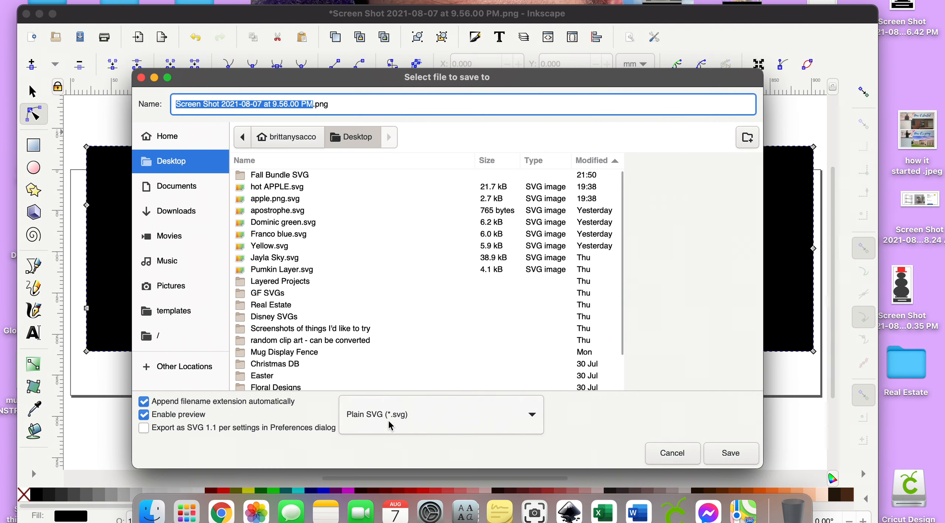
left_click_drag(341, 103, 44, 114)
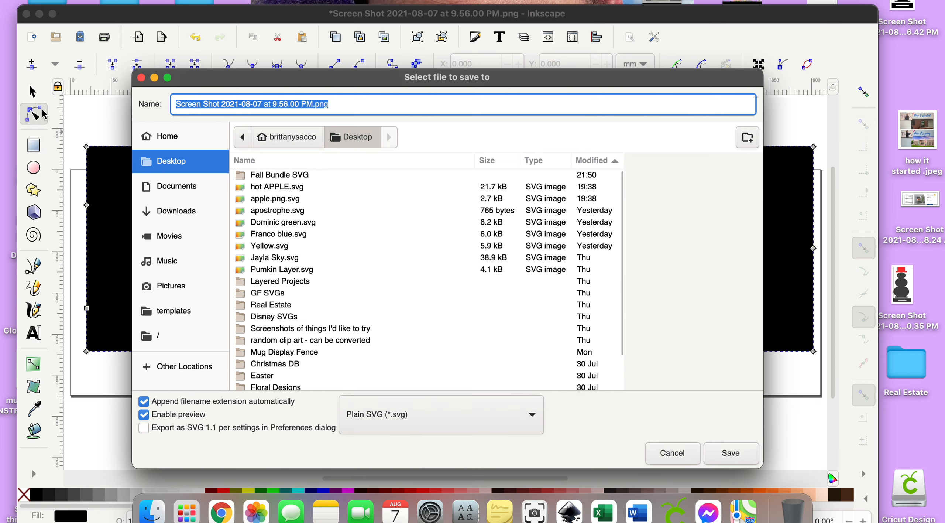
type("rectangle or square for glowforge")
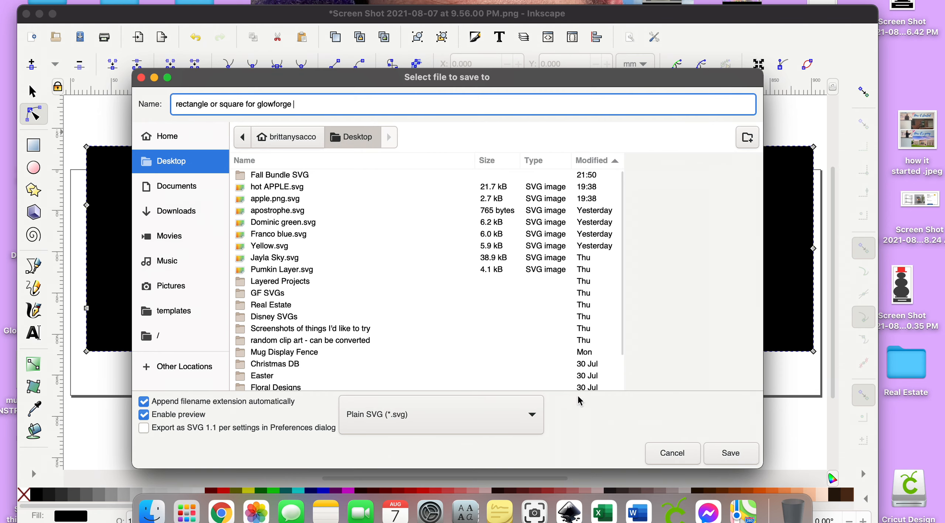
left_click(731, 452)
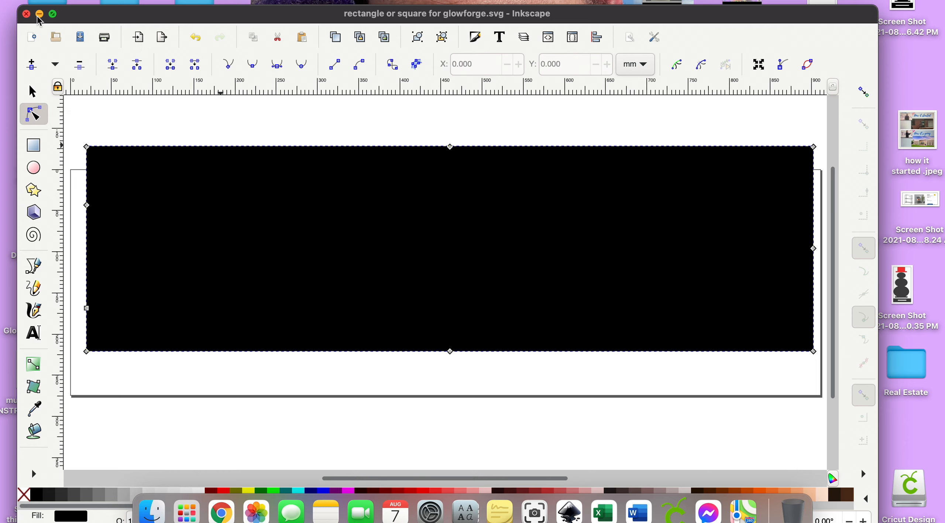
Step: Switch to Chrome, open the Glowforge dashboard, create a new blank design, and dismiss the expired design notice
left_click(223, 514)
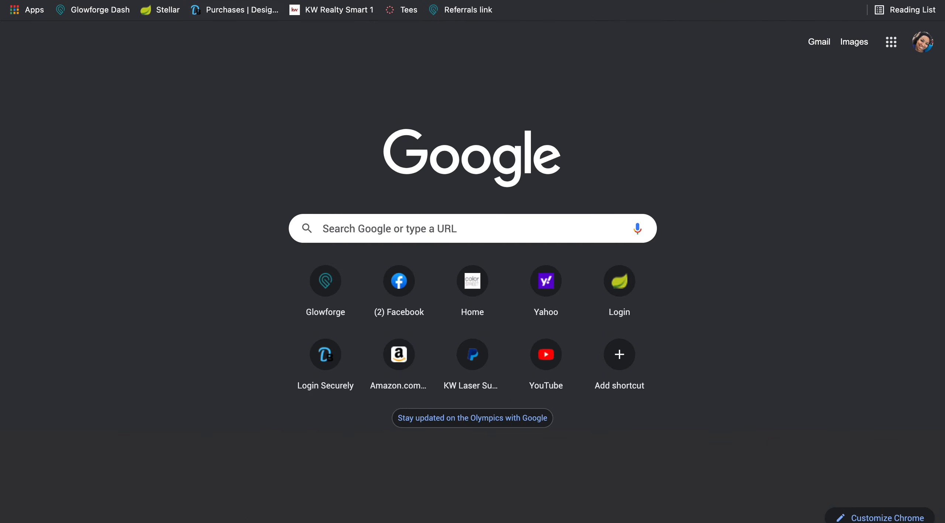
left_click(106, 14)
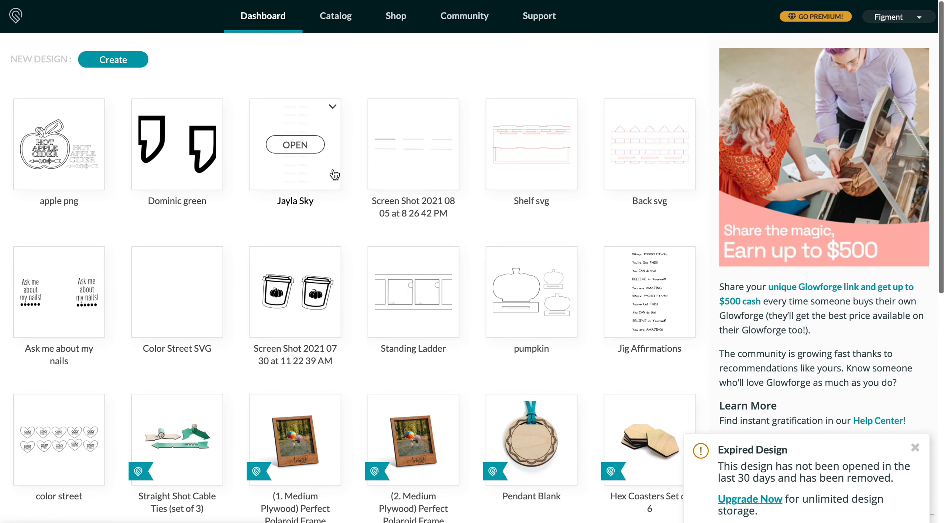
left_click(135, 65)
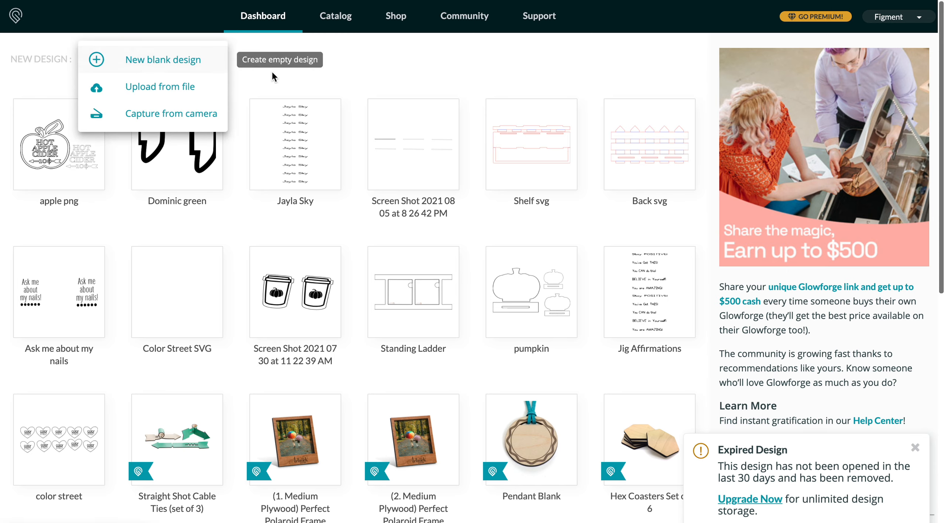
left_click(170, 60)
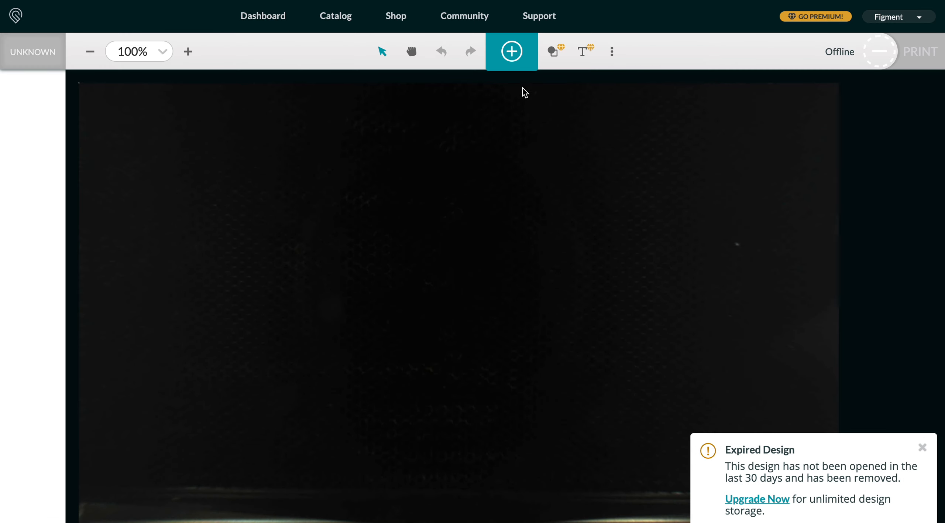
left_click(923, 448)
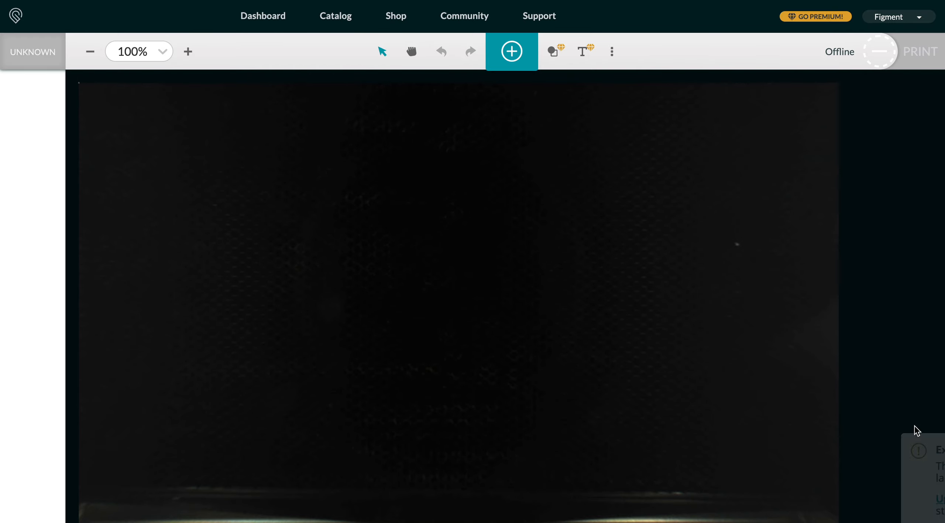
Step: Upload the "rectangle or square for glowforge" SVG from the Desktop as artwork and move it down and right on the bed
left_click(512, 52)
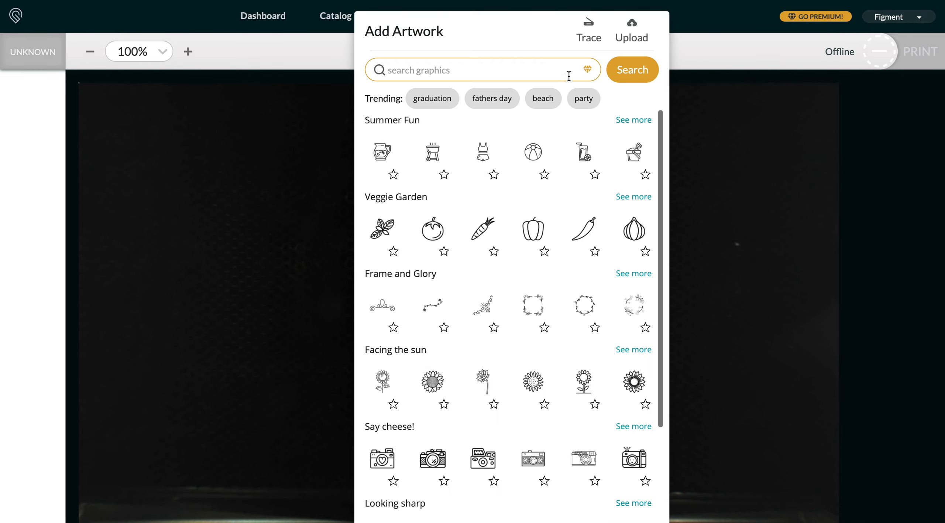
left_click(641, 37)
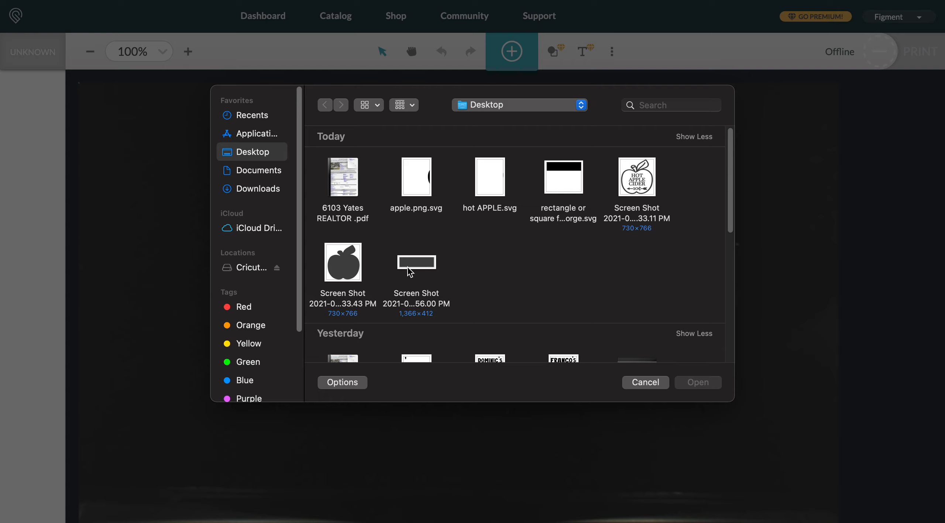
left_click(565, 176)
left_click(696, 384)
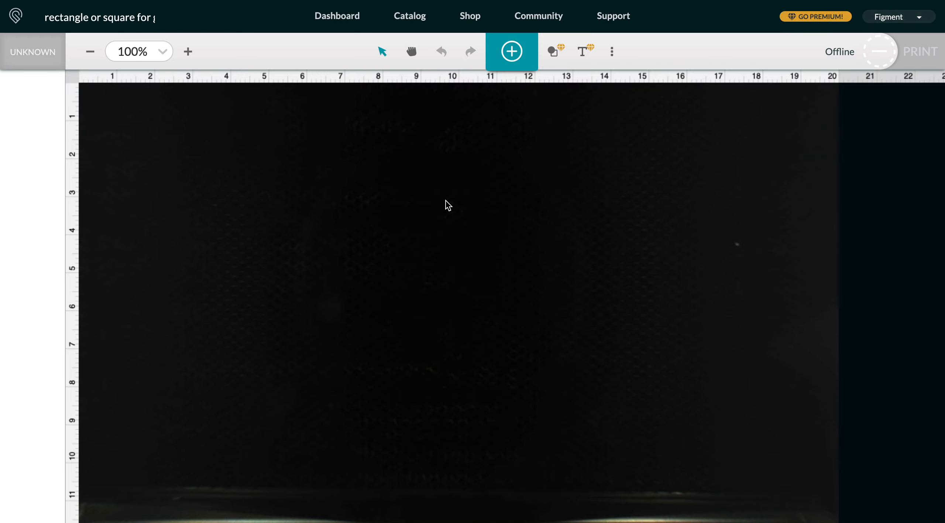
left_click_drag(399, 165, 503, 232)
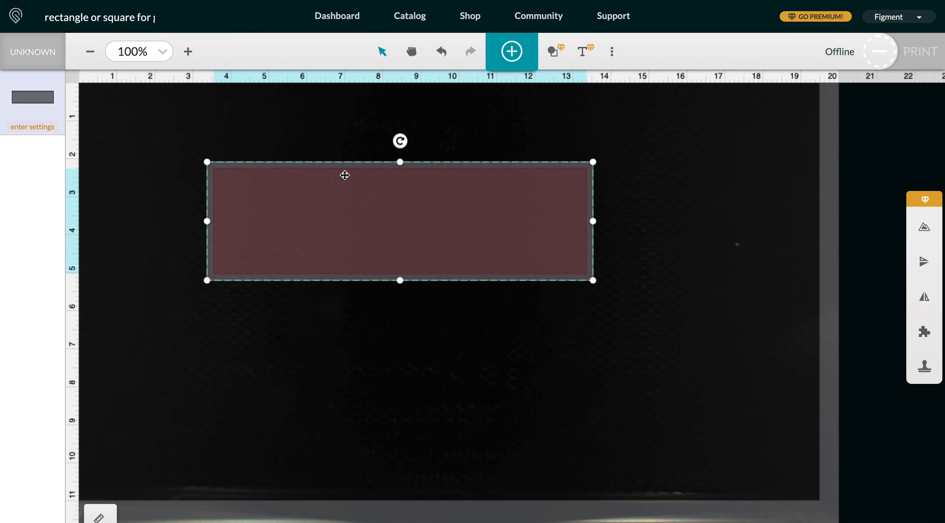
Step: Check the Engrave, Cut and Score options available for the uploaded SVG rectangle
left_click(37, 107)
left_click(114, 93)
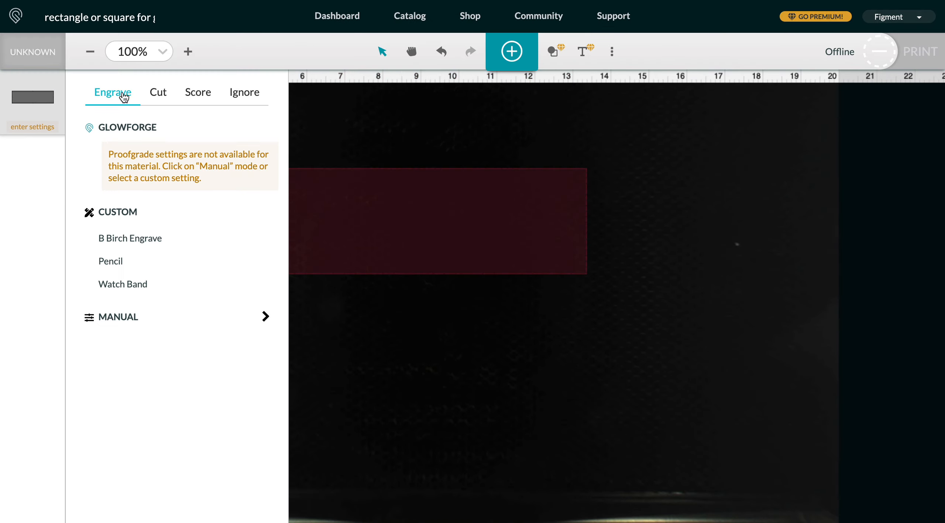
left_click(155, 98)
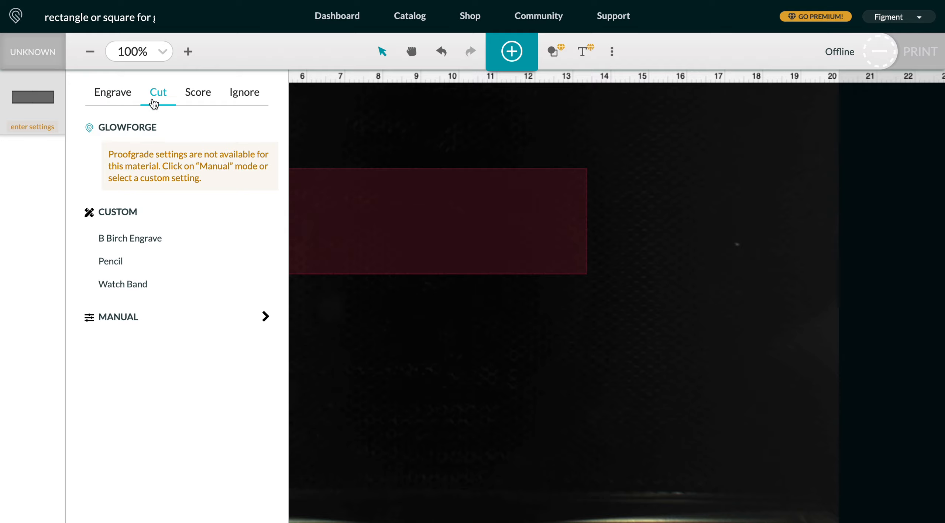
left_click(206, 95)
left_click(429, 111)
Step: Upload "Screen Shot 2021-08-07 at 9.56.00 PM.png" from the Desktop as artwork and open its operation settings
left_click(511, 51)
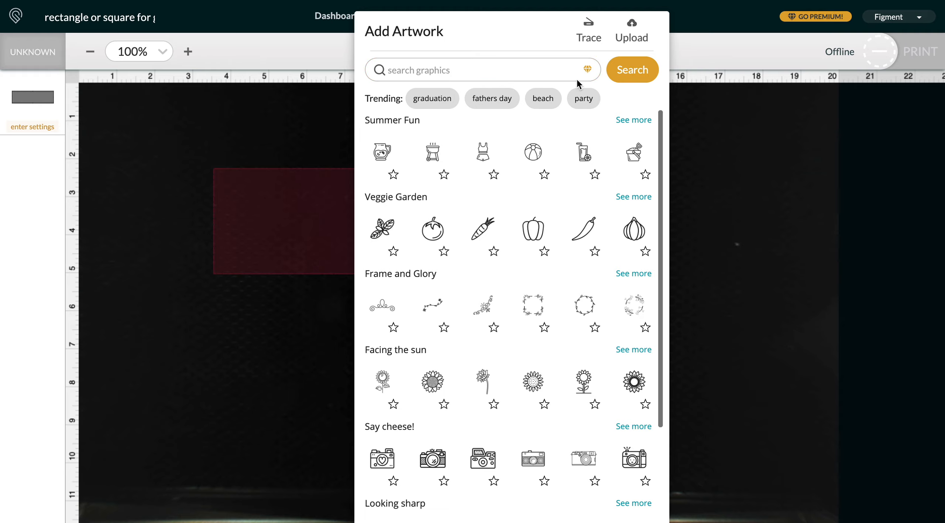
left_click(632, 31)
left_click(423, 272)
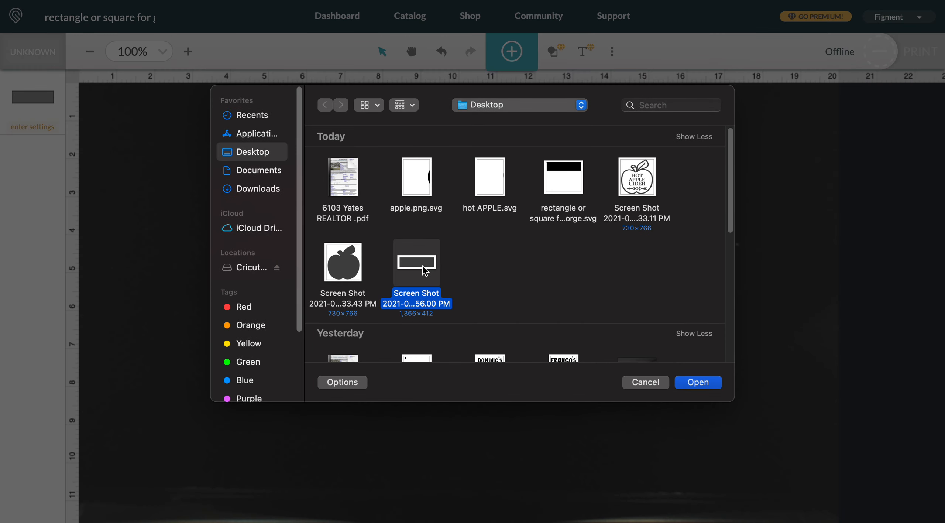
left_click(684, 382)
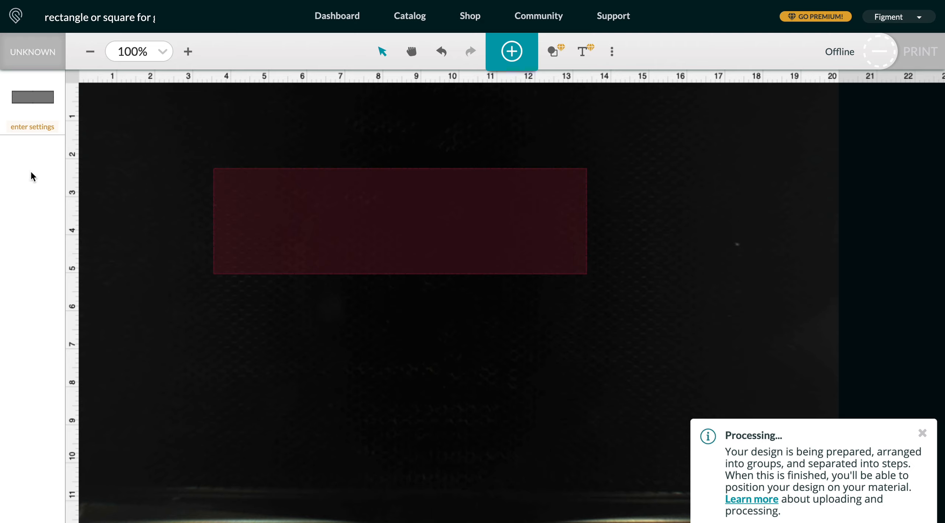
left_click(41, 110)
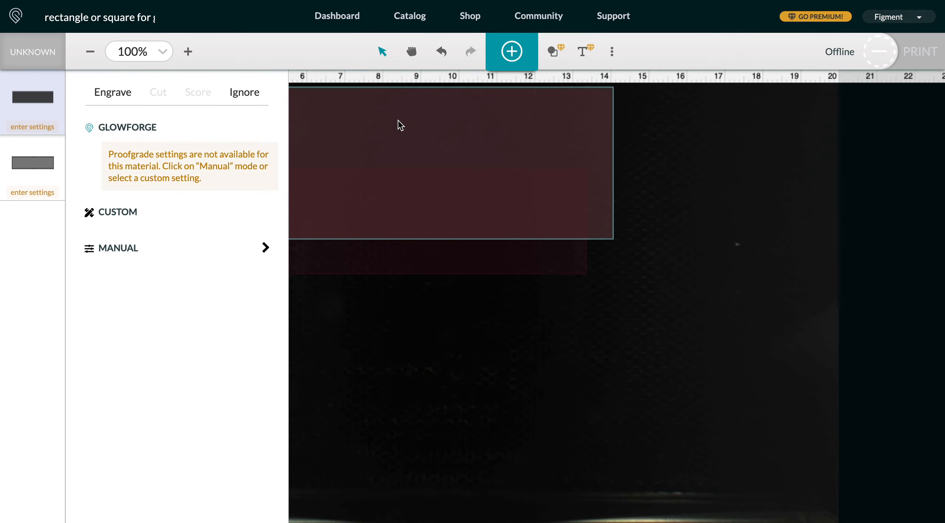
Step: Delete the uploaded rectangle screenshot from the bed and select the SVG rectangle
left_click(425, 144)
left_click_drag(425, 144, 527, 212)
key("Delete")
left_click(487, 212)
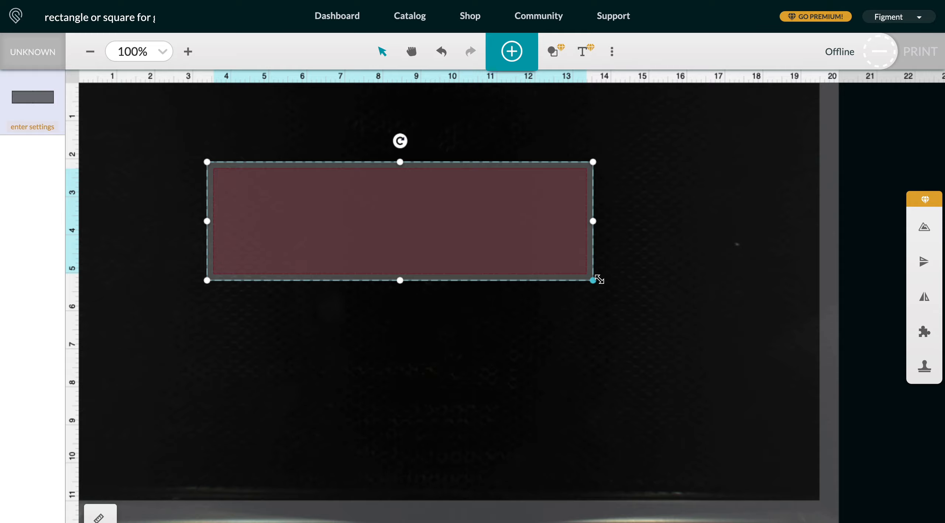
Step: Upload the Hot Apple Cider screenshot from the Desktop and move the SVG rectangle clear of it, past the bed's right edge
left_click(512, 51)
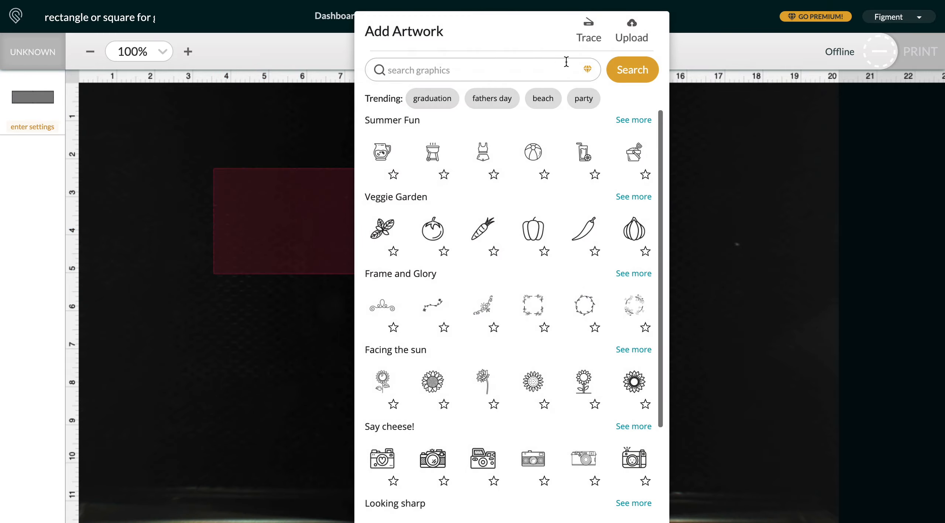
left_click(632, 33)
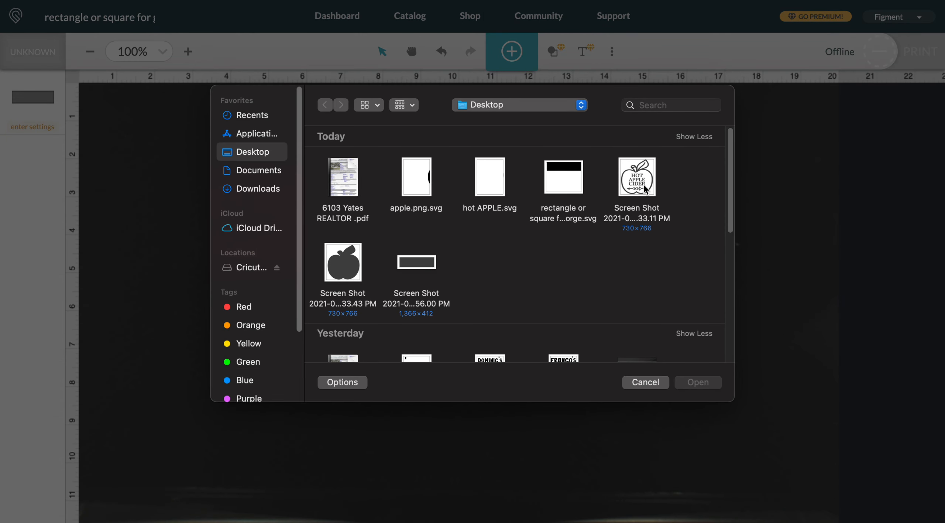
left_click(643, 186)
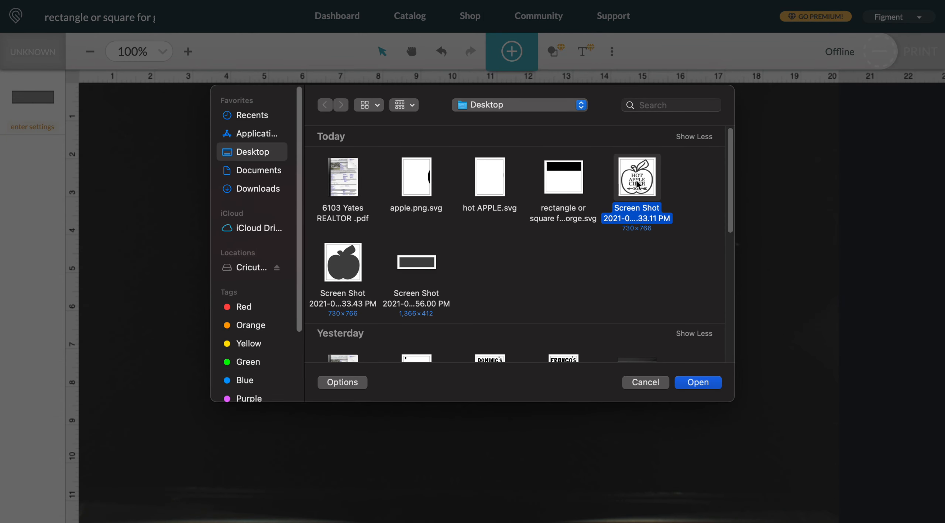
left_click(704, 383)
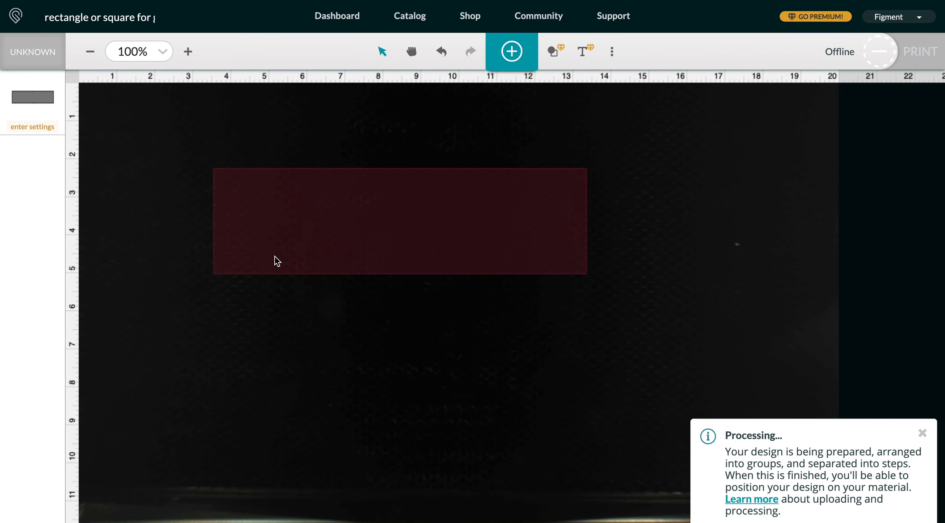
left_click_drag(258, 258, 334, 283)
left_click_drag(547, 222, 899, 257)
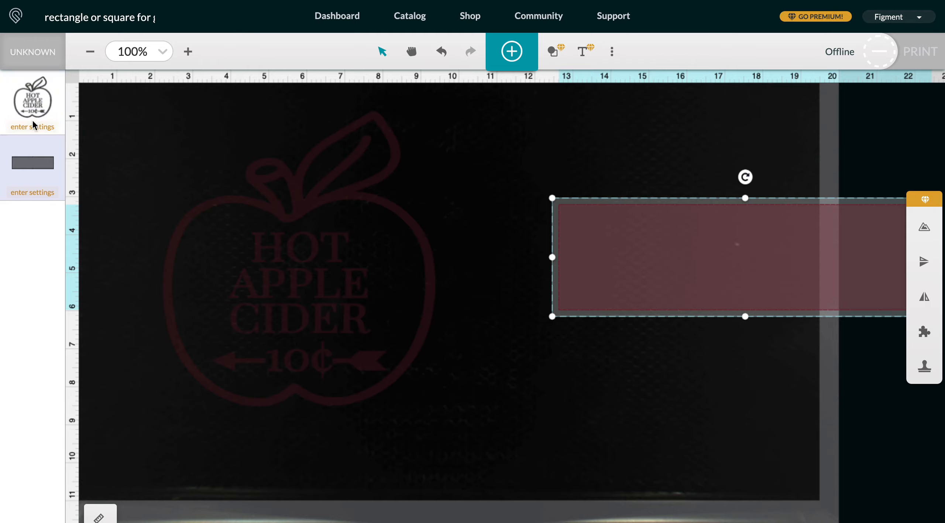
Step: Open the Hot Apple Cider screenshot's operation settings, and delete that image from the bed
left_click(33, 98)
left_click(366, 174)
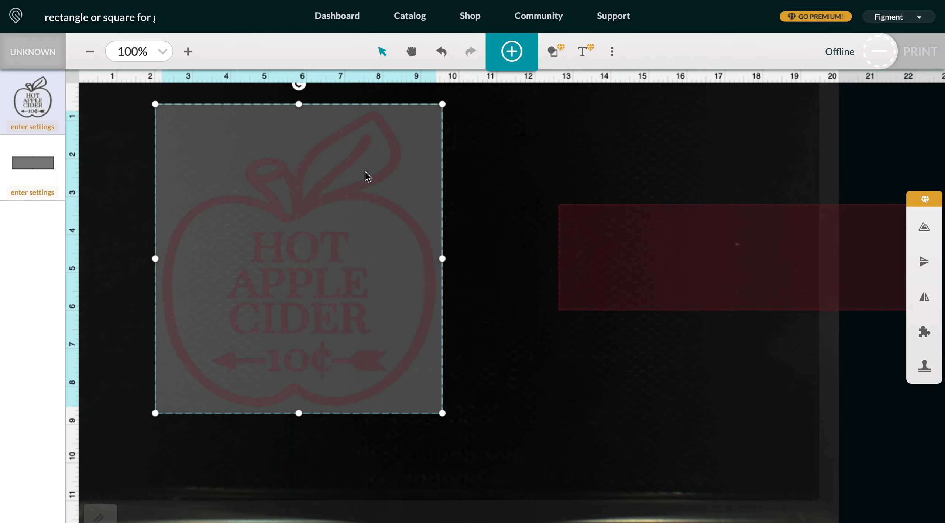
key("Delete")
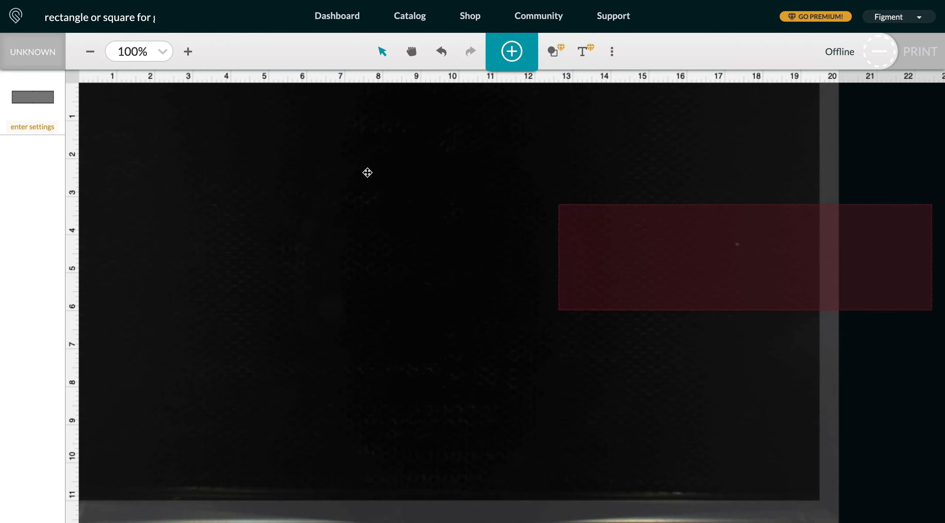
Step: Upload "hot APPLE.svg" from the Desktop as artwork into the current design
left_click(512, 51)
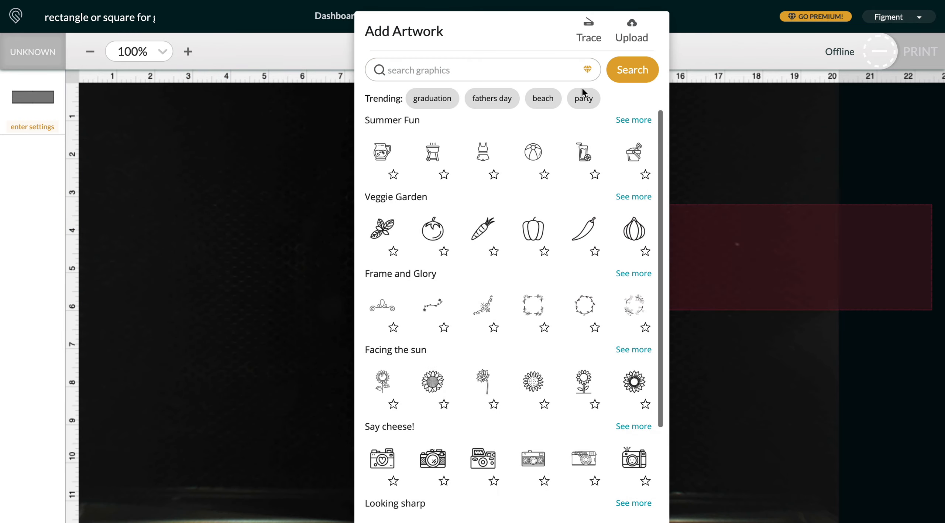
left_click(632, 35)
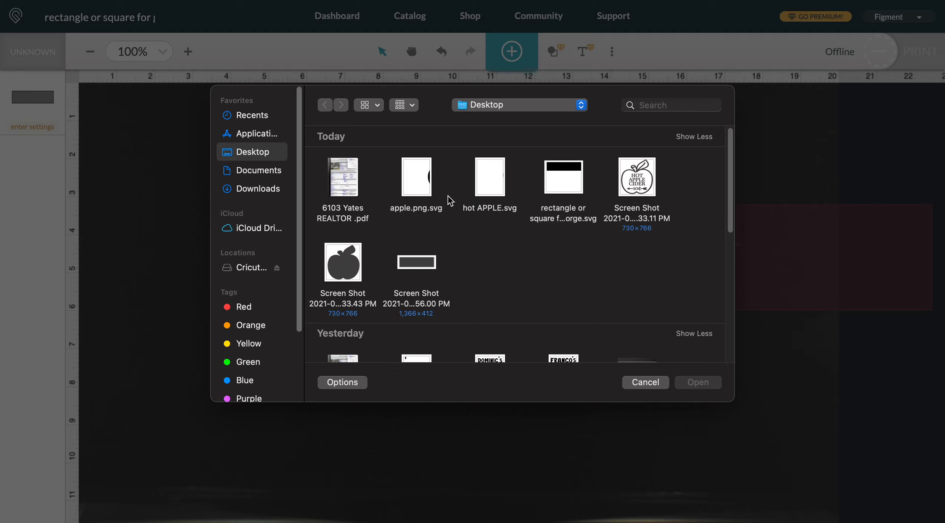
left_click(491, 190)
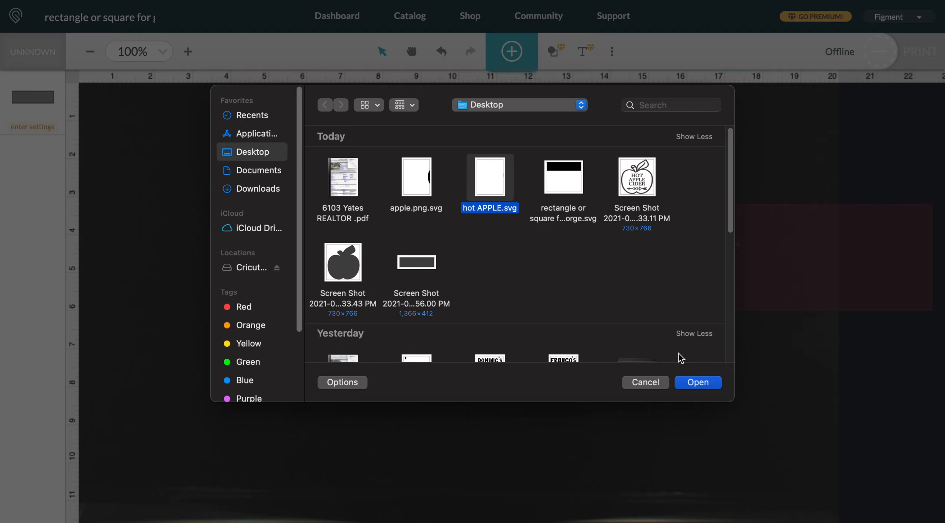
left_click(713, 382)
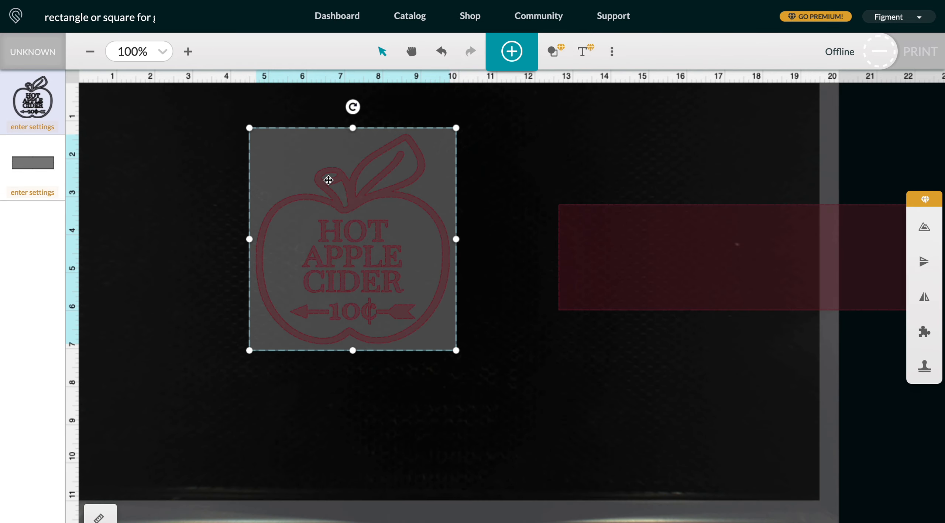
Step: Set the Hot Apple Cider SVG artwork to Score and move it left to span about 3 to 8 on the horizontal ruler
left_click(37, 96)
left_click(207, 92)
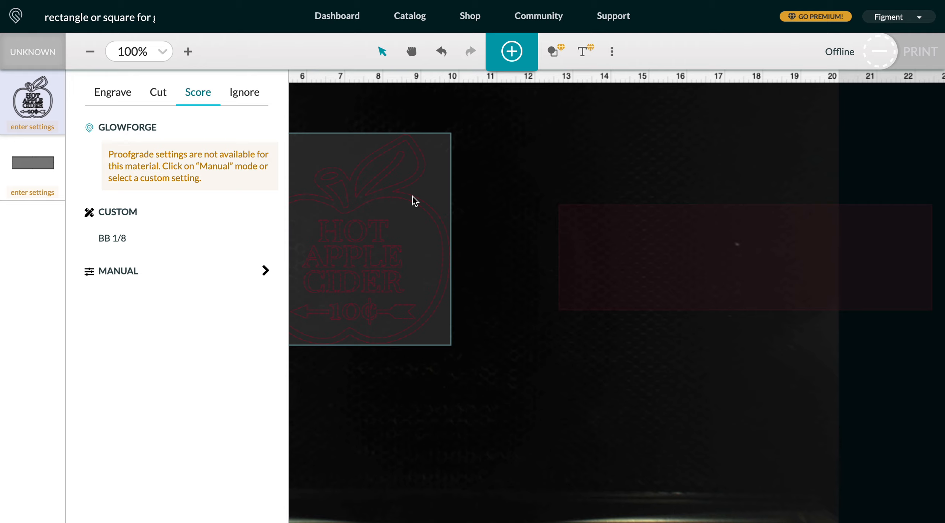
left_click(369, 184)
left_click_drag(388, 183, 329, 176)
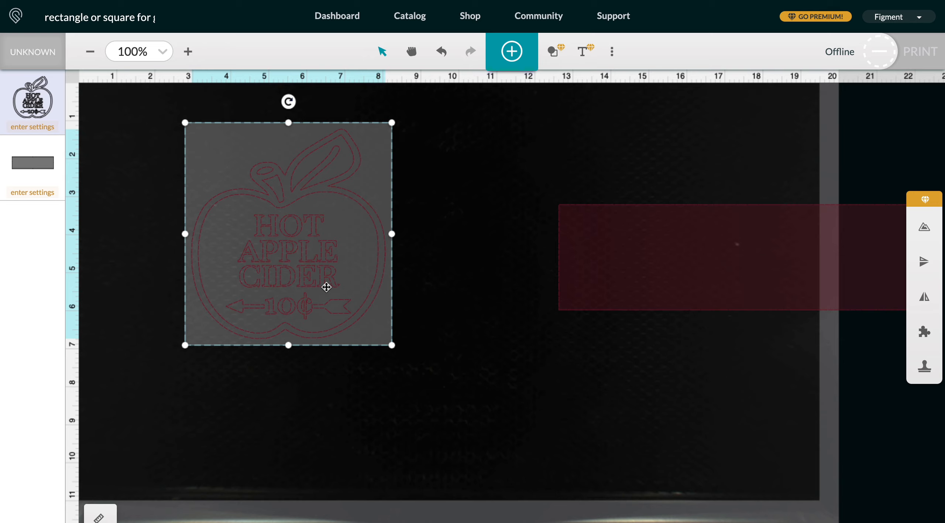